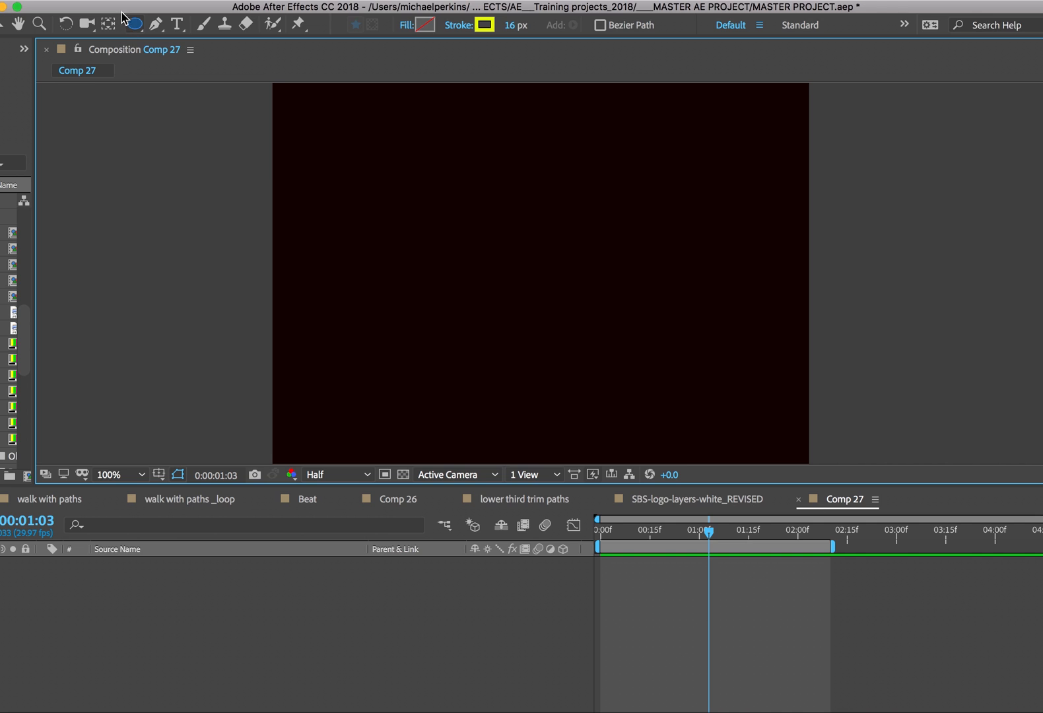
# - Draw an open stepped line with the Pen tool across the lower part of the composition and set its stroke width to 11 px
pyautogui.moveTo(119, 10)
pyautogui.mouseDown()
pyautogui.moveTo(151, 9)
pyautogui.moveTo(132, 6)
pyautogui.mouseUp()
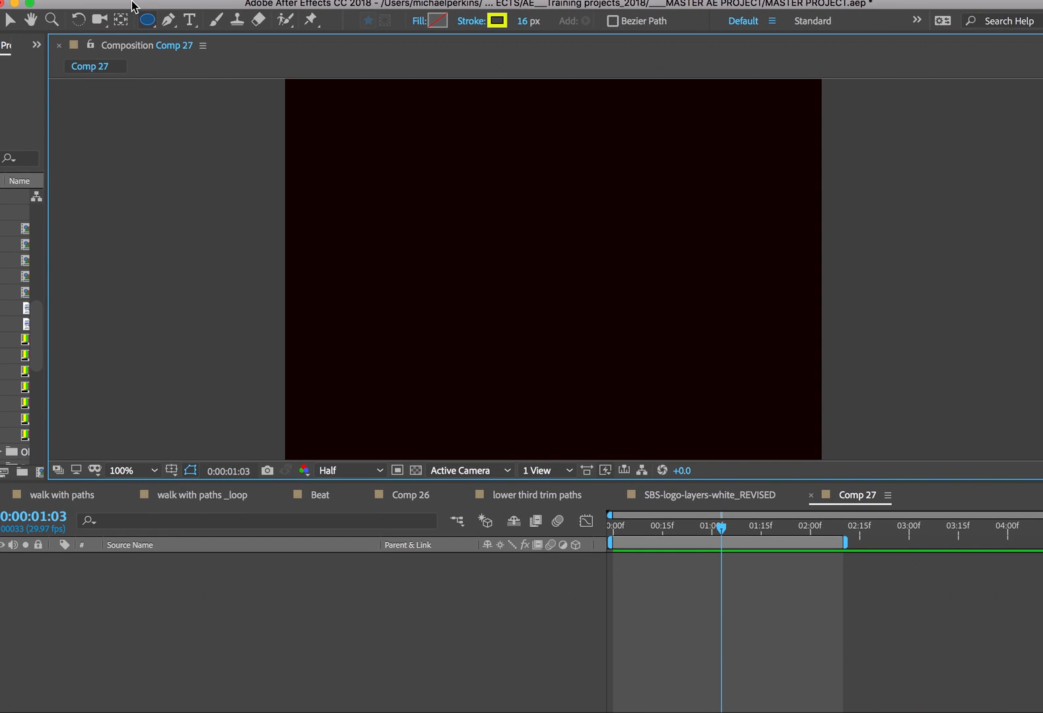
pyautogui.click(169, 20)
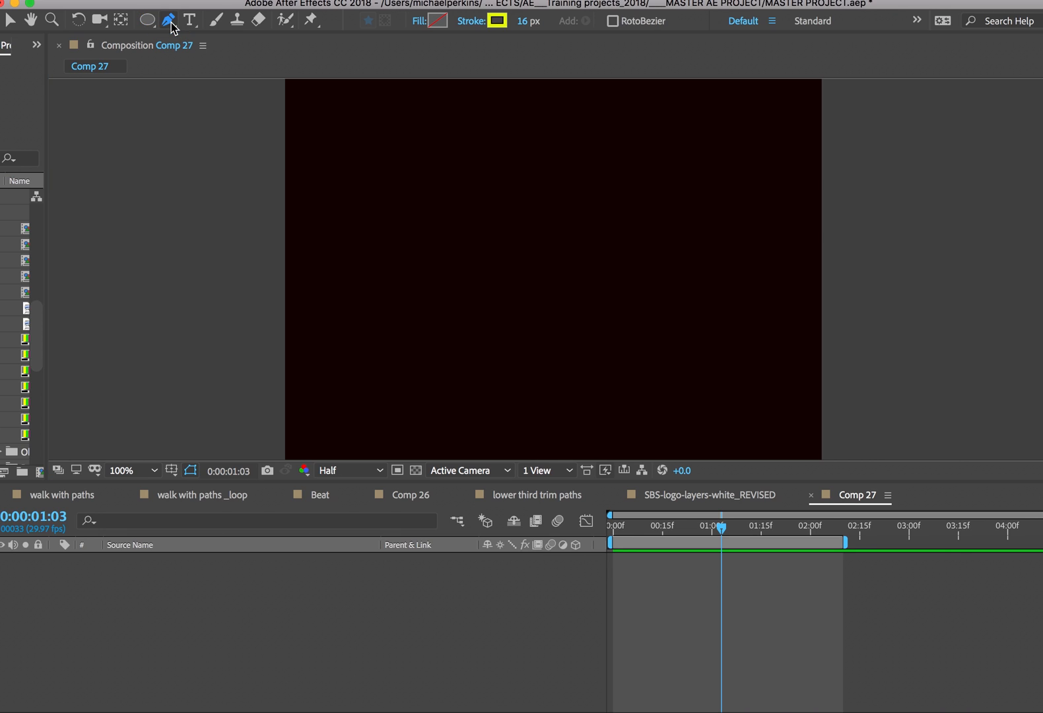
pyautogui.click(295, 409)
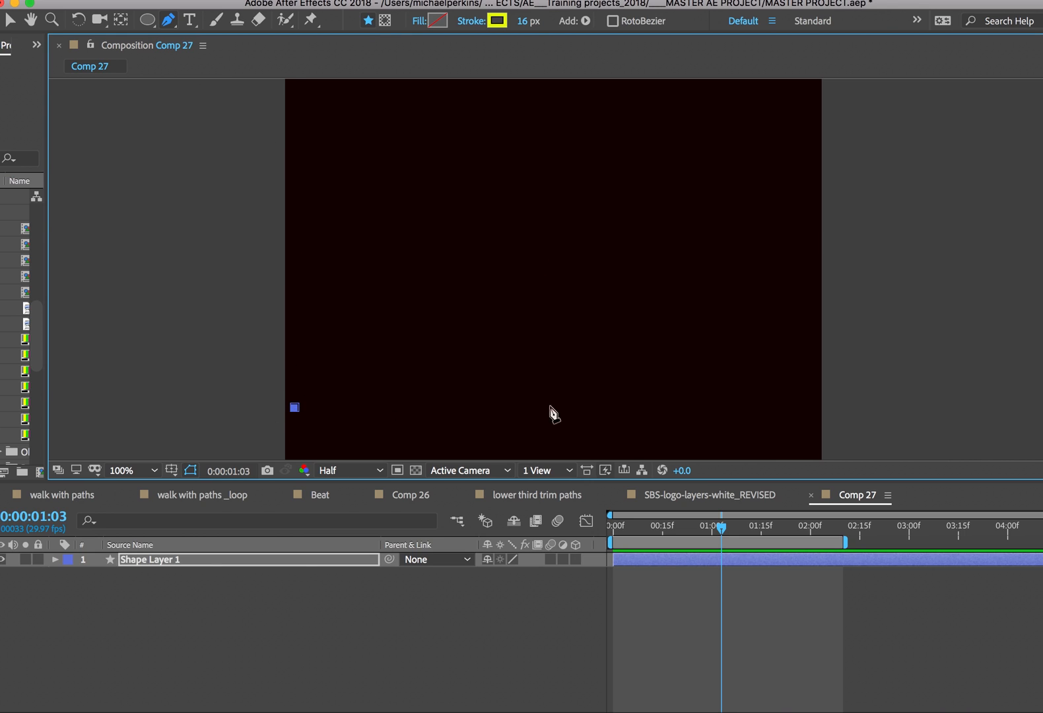
pyautogui.moveTo(644, 408); pyautogui.dragTo(645, 376)
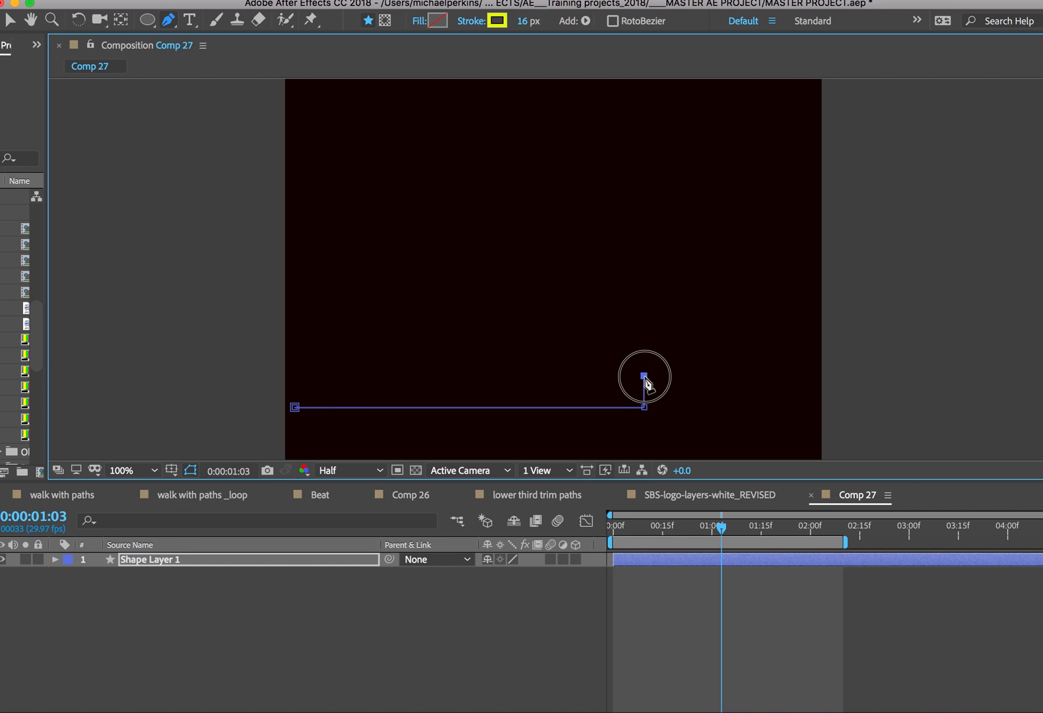
pyautogui.click(705, 375)
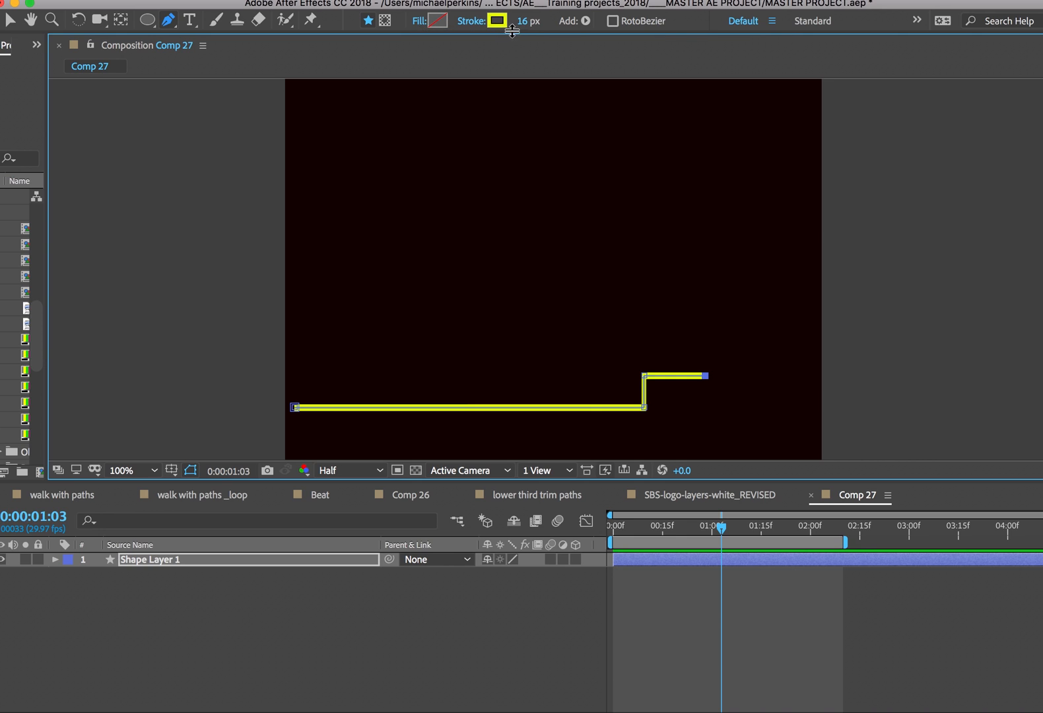
pyautogui.moveTo(526, 28)
pyautogui.mouseDown()
pyautogui.moveTo(535, 30)
pyautogui.moveTo(522, 28)
pyautogui.mouseUp()
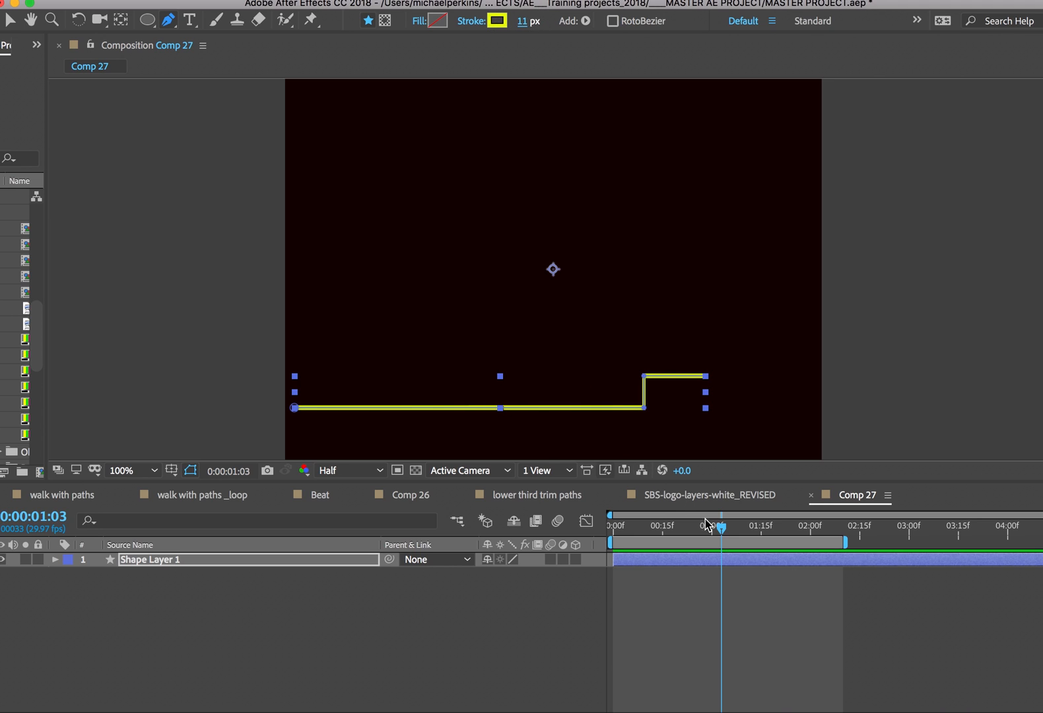
# - Return the current time to 0:00:00:00, add Trim Paths to the line's shape layer and expand its properties
pyautogui.moveTo(720, 527); pyautogui.dragTo(591, 522)
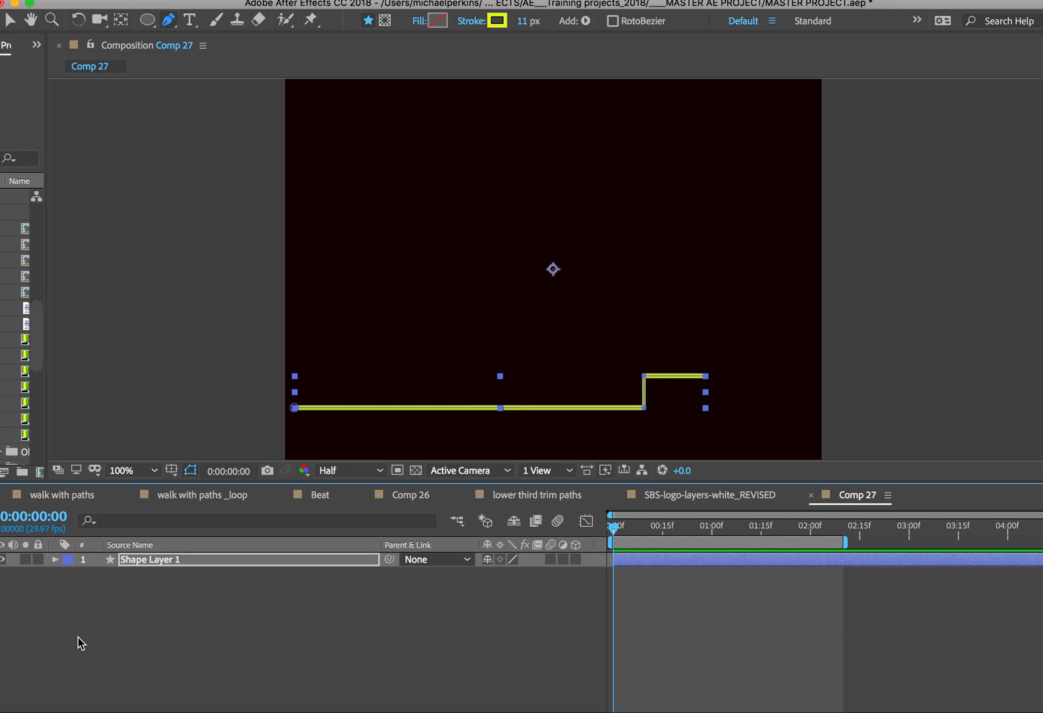
pyautogui.click(81, 606)
pyautogui.click(94, 566)
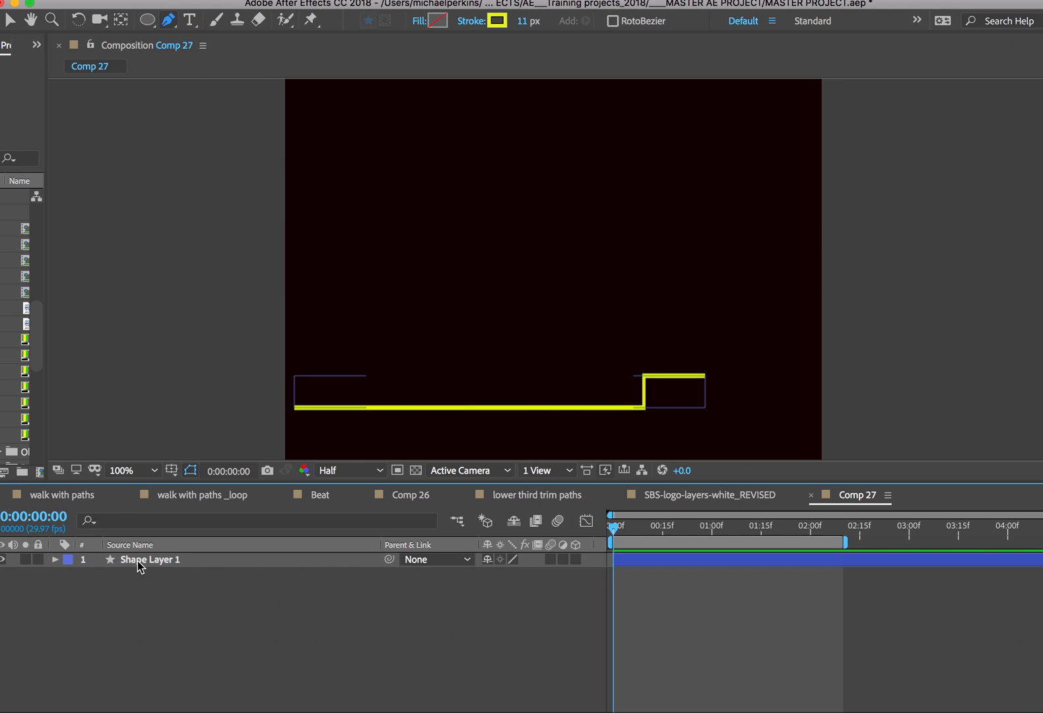
pyautogui.click(54, 559)
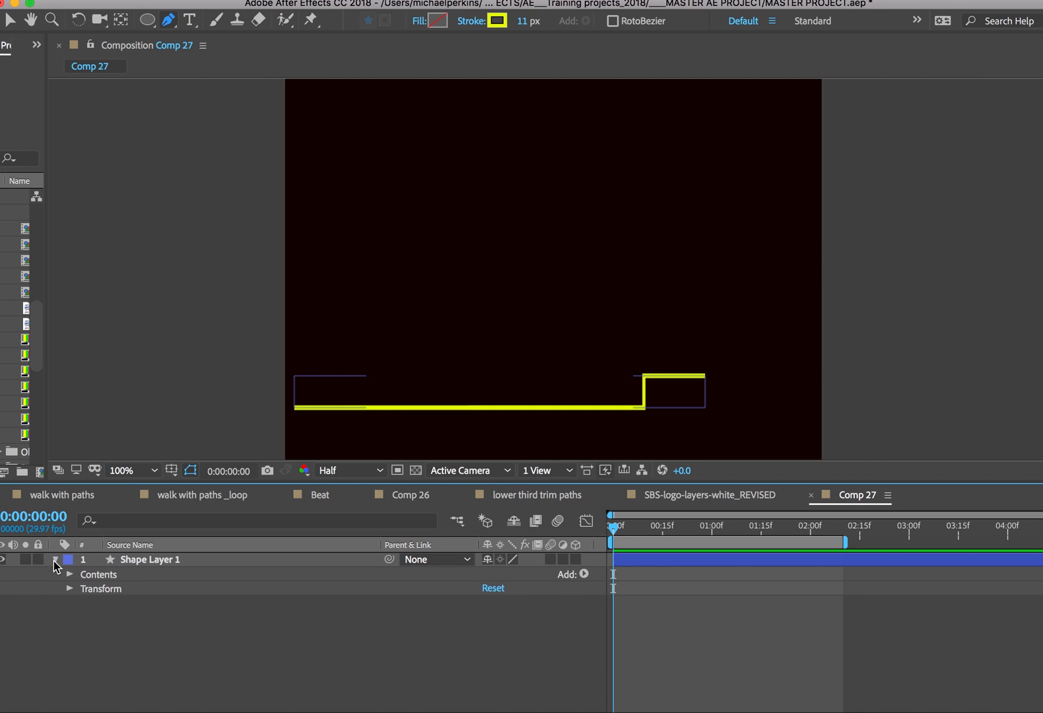
pyautogui.click(585, 575)
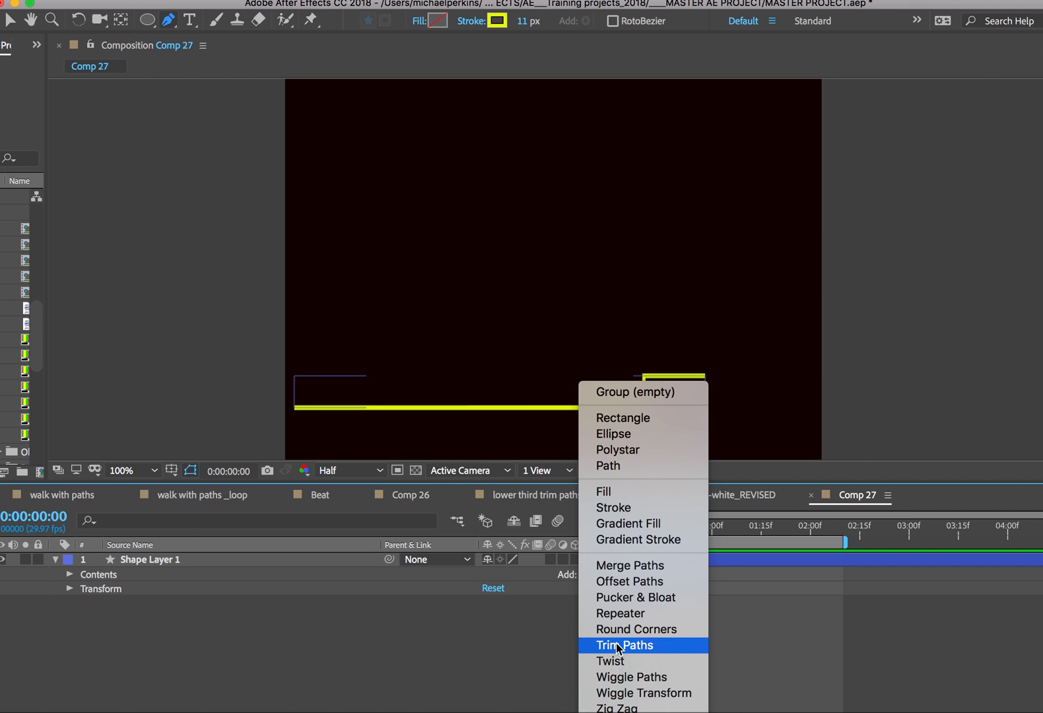
pyautogui.click(656, 646)
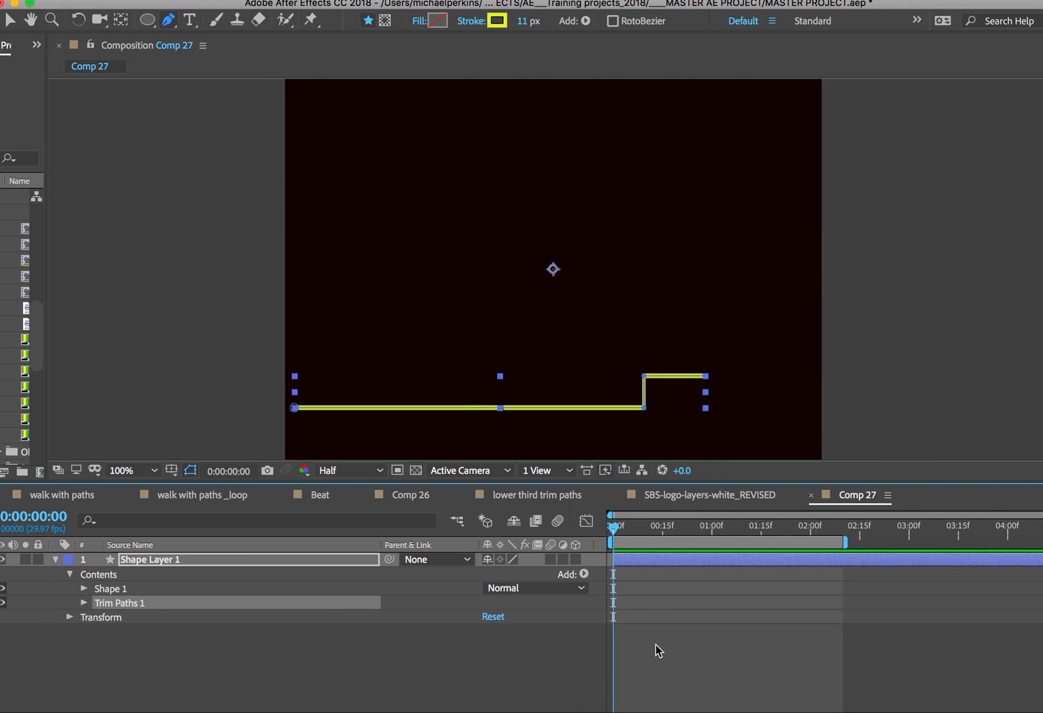
pyautogui.click(83, 602)
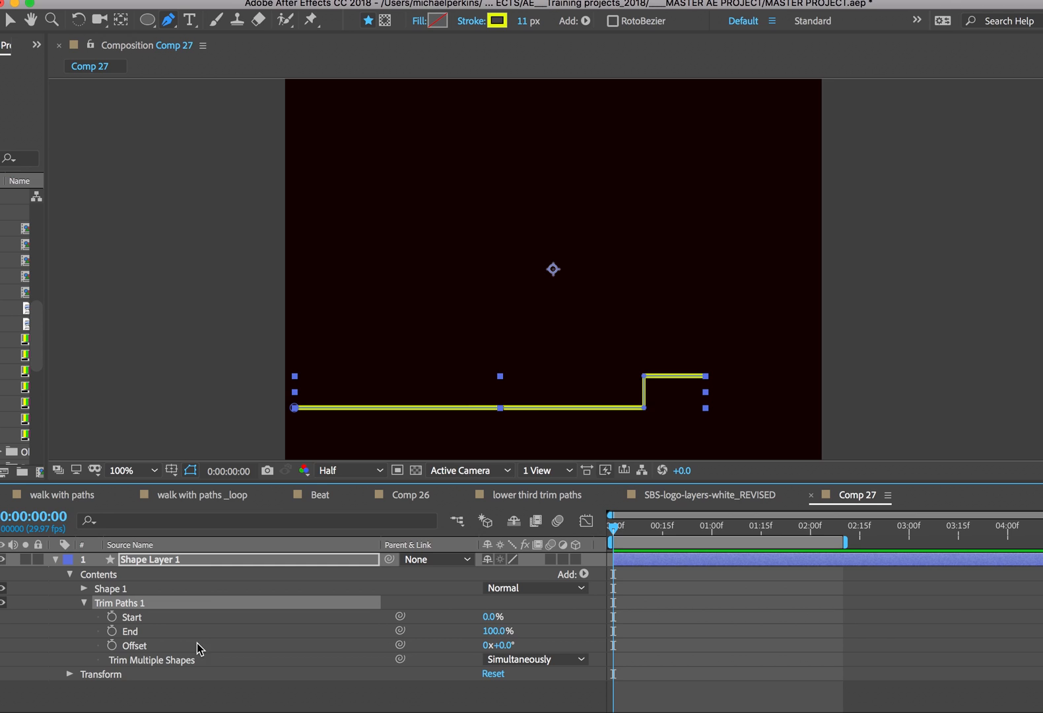
# - Set the line's Trim Paths Start to 2% and End to 0%, and enable keyframing for End at 0:00:00:00
pyautogui.click(473, 622)
pyautogui.moveTo(473, 625)
pyautogui.mouseDown()
pyautogui.moveTo(521, 623)
pyautogui.moveTo(459, 617)
pyautogui.moveTo(503, 634)
pyautogui.moveTo(447, 629)
pyautogui.moveTo(503, 632)
pyautogui.mouseUp()
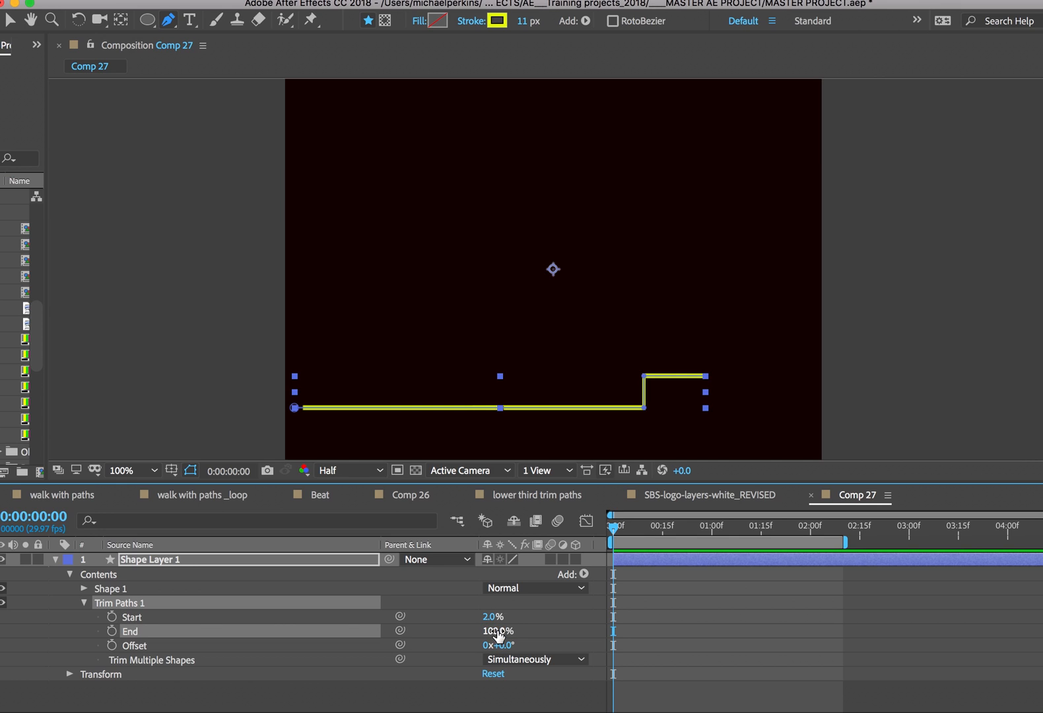
pyautogui.moveTo(497, 634); pyautogui.dragTo(410, 633)
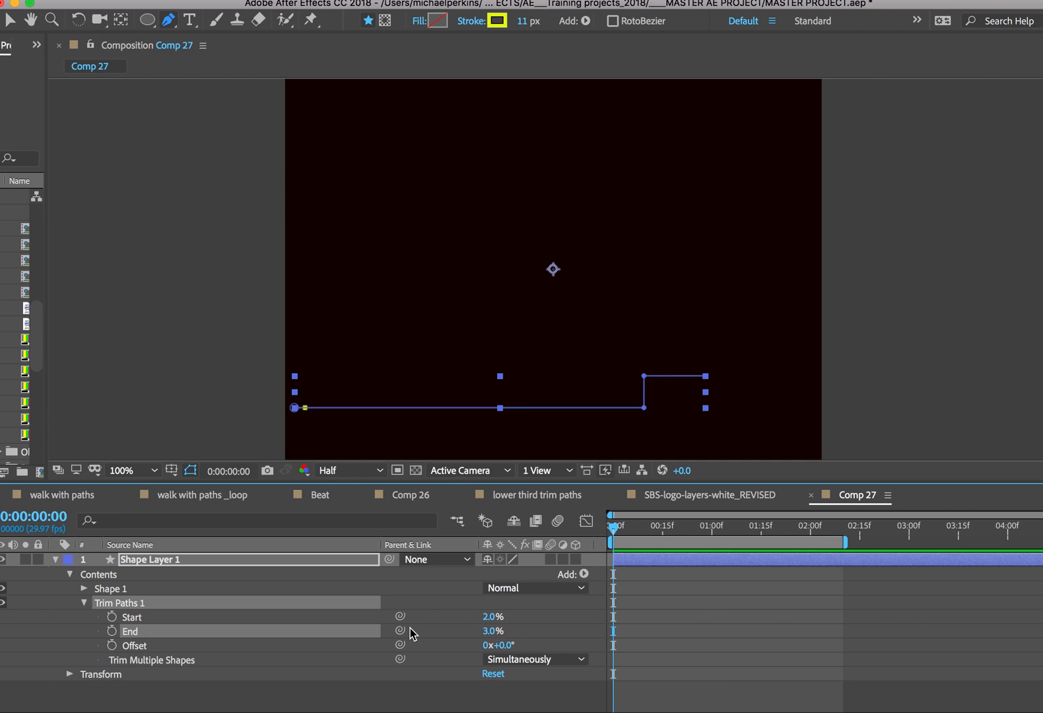
pyautogui.moveTo(491, 631); pyautogui.dragTo(492, 630)
pyautogui.click(493, 631)
pyautogui.write('0')
pyautogui.press('Tab')
pyautogui.click(112, 631)
# - Keyframe the line's Trim Paths End at 100% at 0:00:00:24
pyautogui.moveTo(616, 532); pyautogui.dragTo(711, 542)
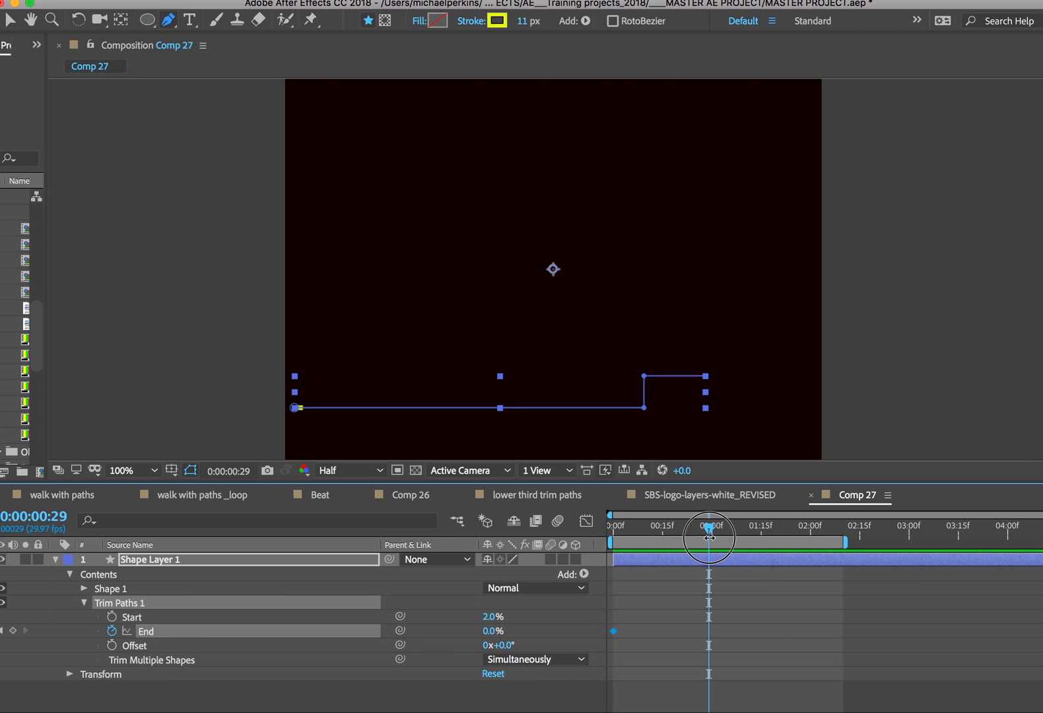
pyautogui.moveTo(710, 526); pyautogui.dragTo(695, 528)
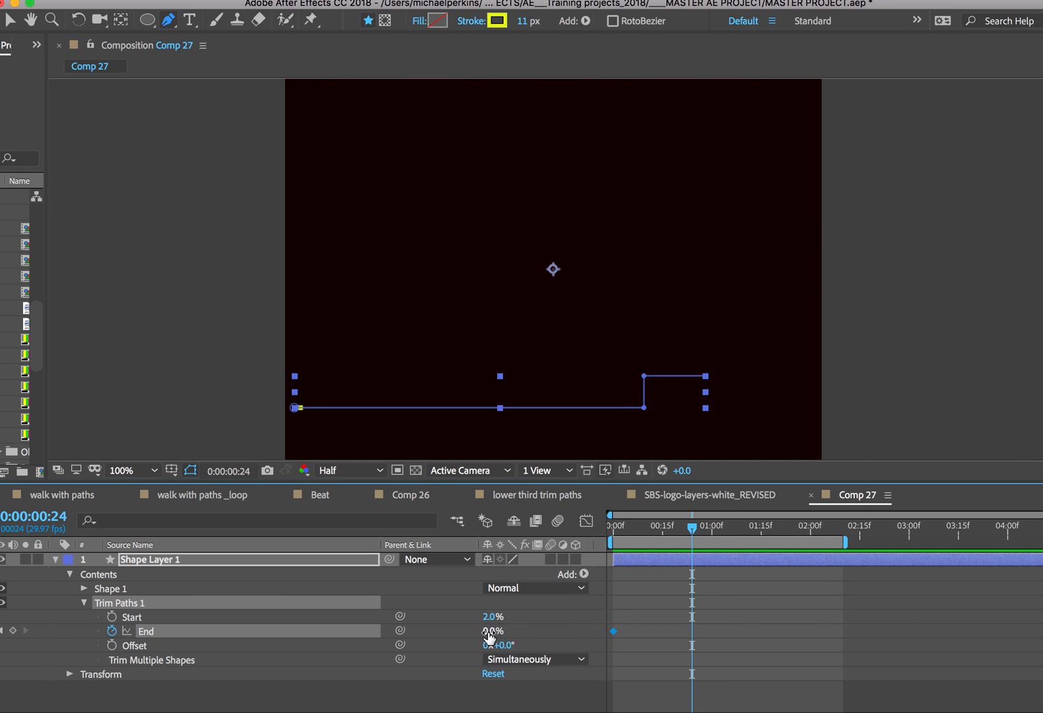
pyautogui.moveTo(489, 635); pyautogui.dragTo(567, 632)
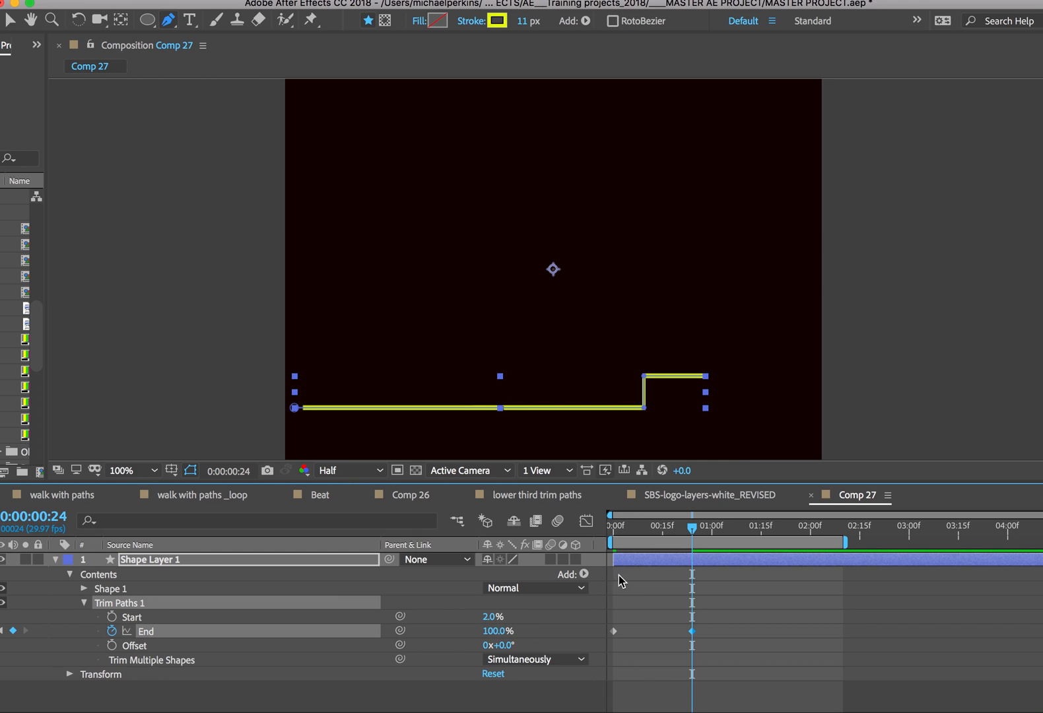
# - Scrub through the line's draw-on animation and shift the 100% End keyframe earlier, to about 0:00:00:16
pyautogui.moveTo(694, 533); pyautogui.dragTo(592, 546)
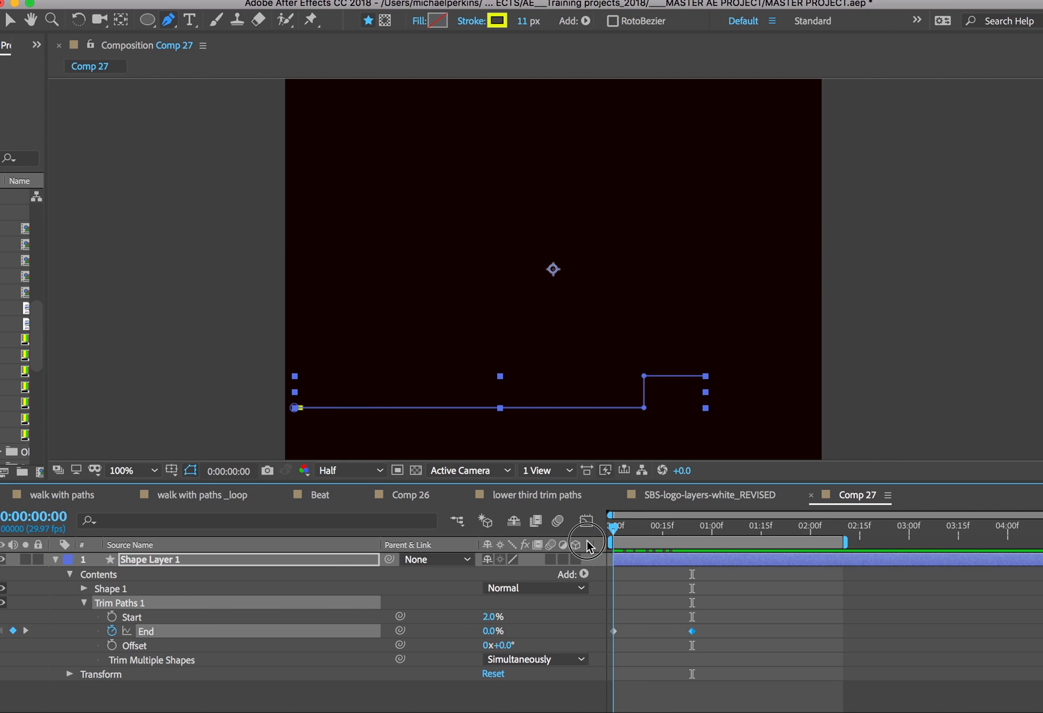
pyautogui.moveTo(614, 532); pyautogui.dragTo(693, 542)
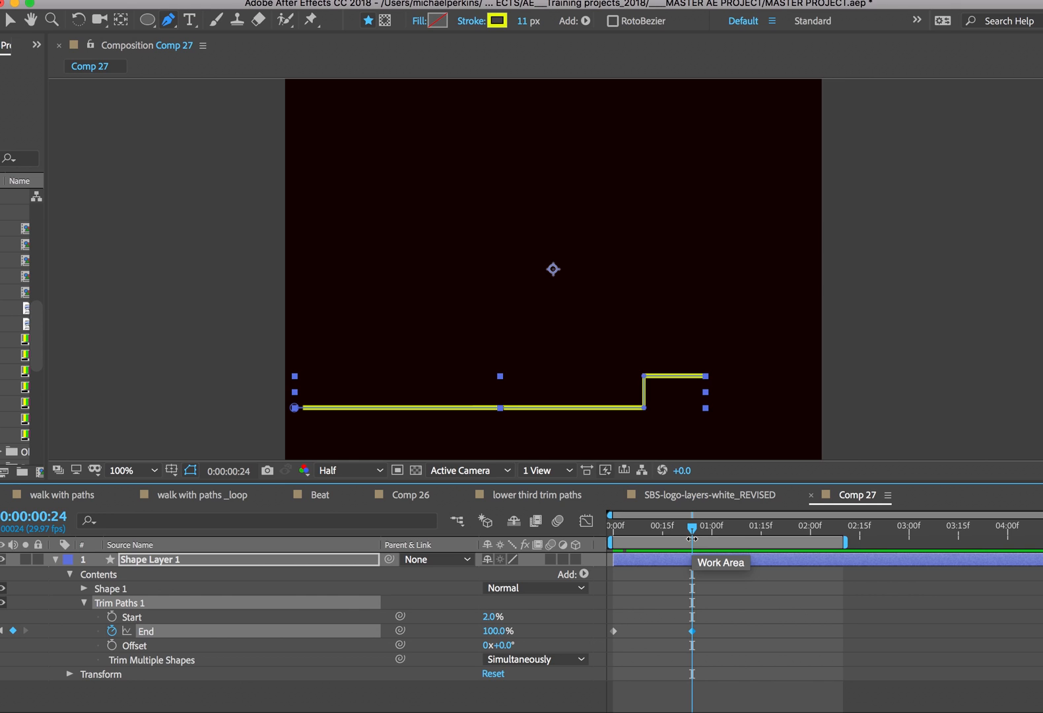
pyautogui.moveTo(691, 528)
pyautogui.mouseDown()
pyautogui.moveTo(679, 528)
pyautogui.moveTo(735, 528)
pyautogui.mouseUp()
pyautogui.moveTo(690, 635); pyautogui.dragTo(664, 633)
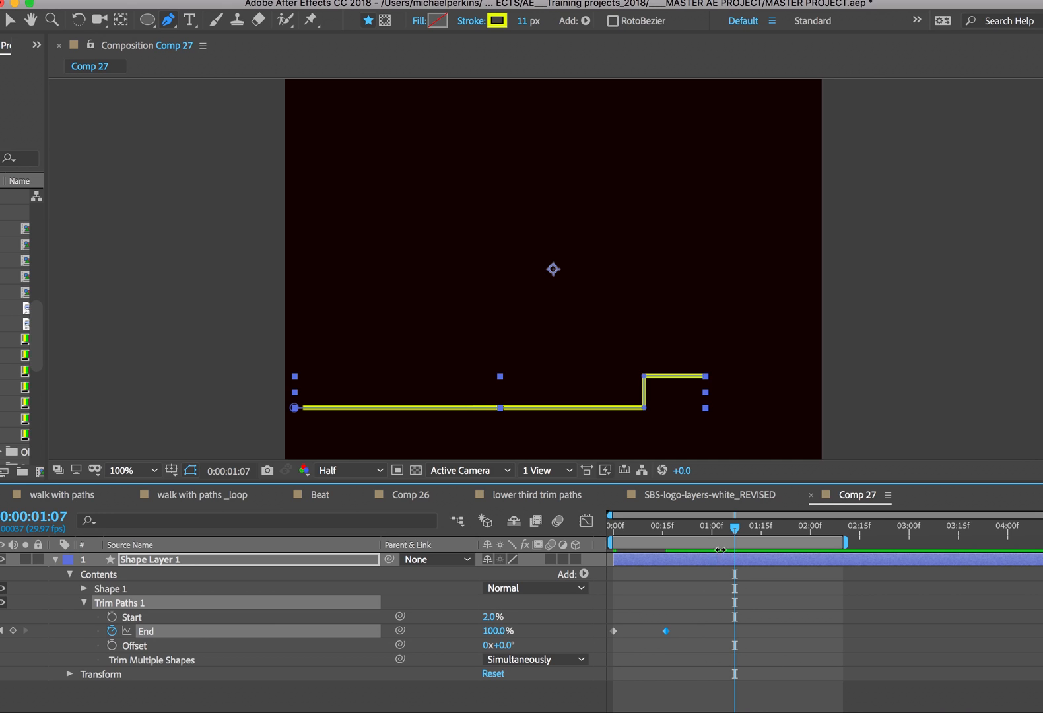
# - Keyframe the line's Trim Paths Start at 2% at 0:00:01:08 and at 100% at 0:00:01:28
pyautogui.moveTo(736, 530); pyautogui.dragTo(739, 530)
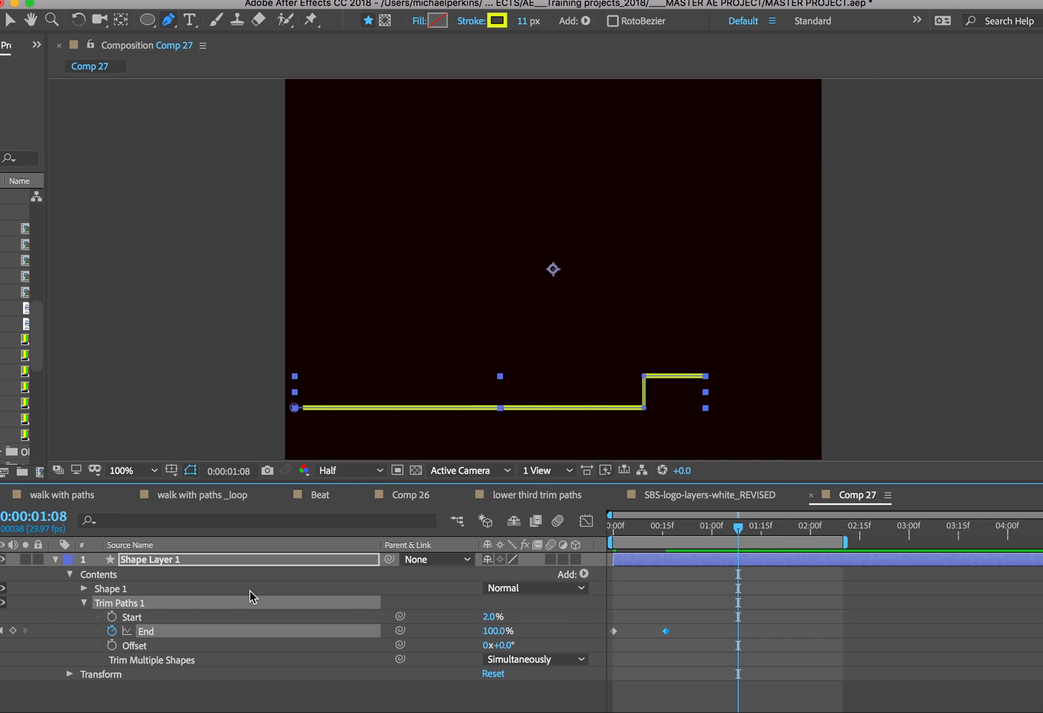
pyautogui.click(113, 618)
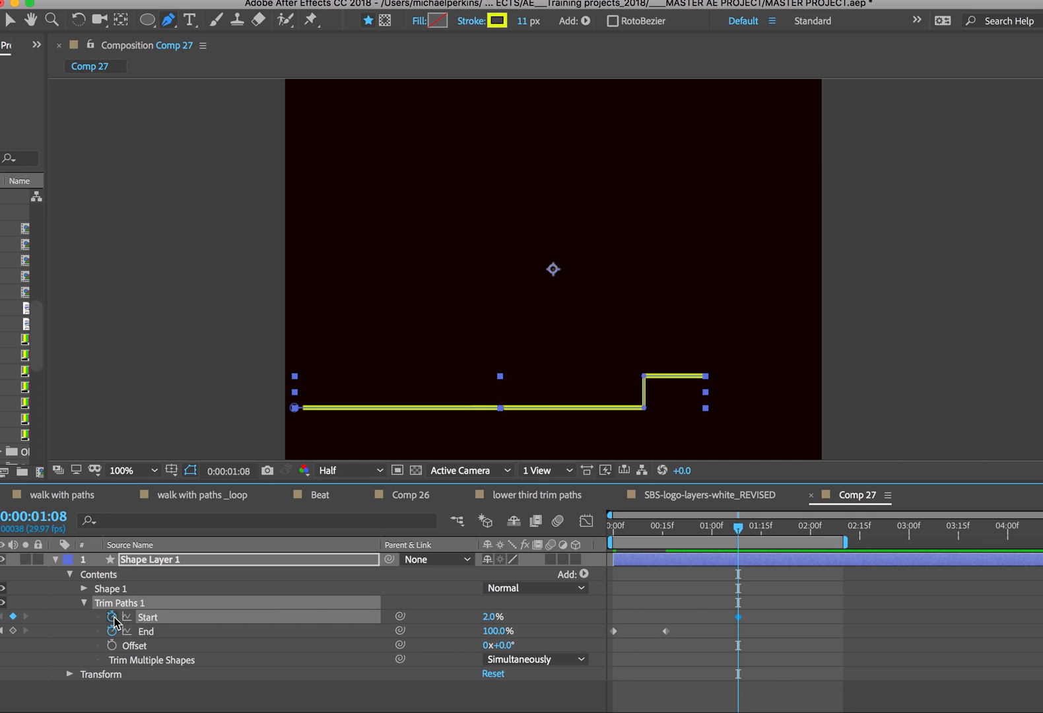
pyautogui.click(740, 528)
pyautogui.moveTo(742, 532); pyautogui.dragTo(807, 537)
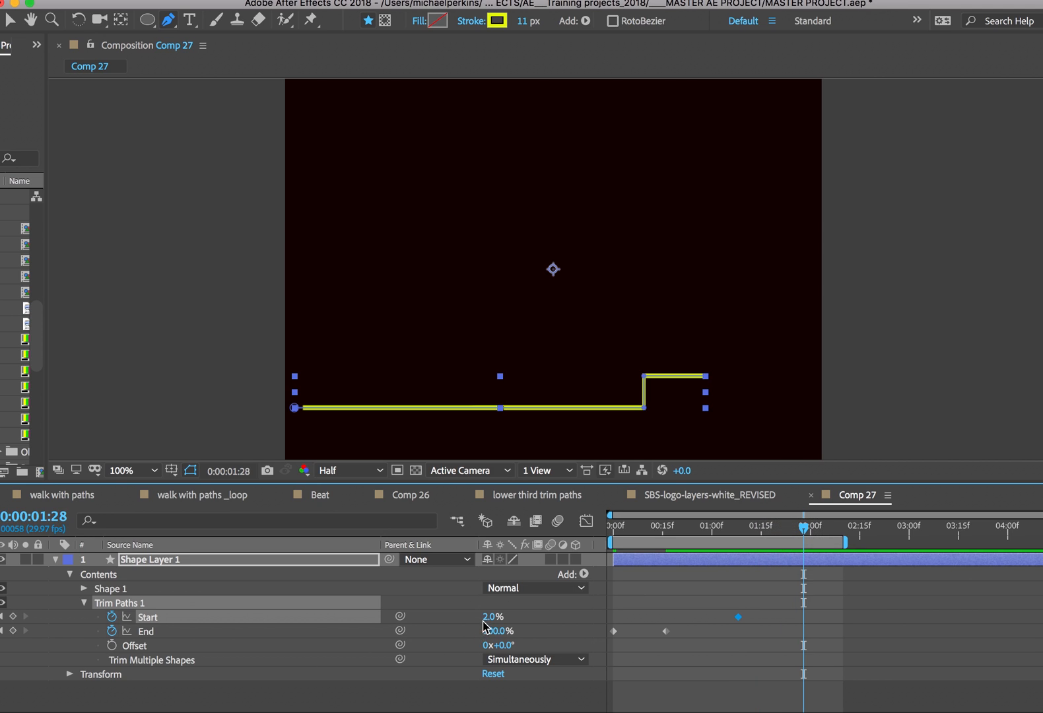
pyautogui.moveTo(486, 619); pyautogui.dragTo(565, 623)
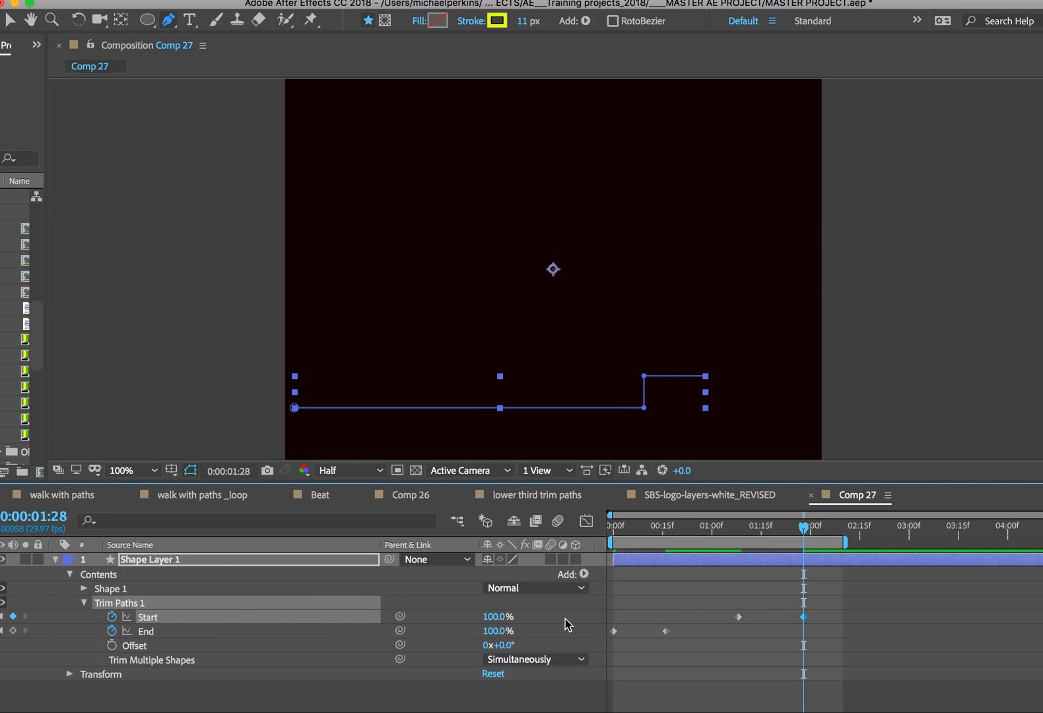
# - Extend the work area to about 0:00:03:02, shift both Start keyframes about 19 frames later, and preview the animation from the beginning
pyautogui.moveTo(850, 539); pyautogui.dragTo(917, 542)
pyautogui.moveTo(841, 585)
pyautogui.mouseDown()
pyautogui.moveTo(708, 639)
pyautogui.moveTo(745, 617)
pyautogui.moveTo(802, 617)
pyautogui.mouseUp()
pyautogui.moveTo(803, 527); pyautogui.dragTo(530, 541)
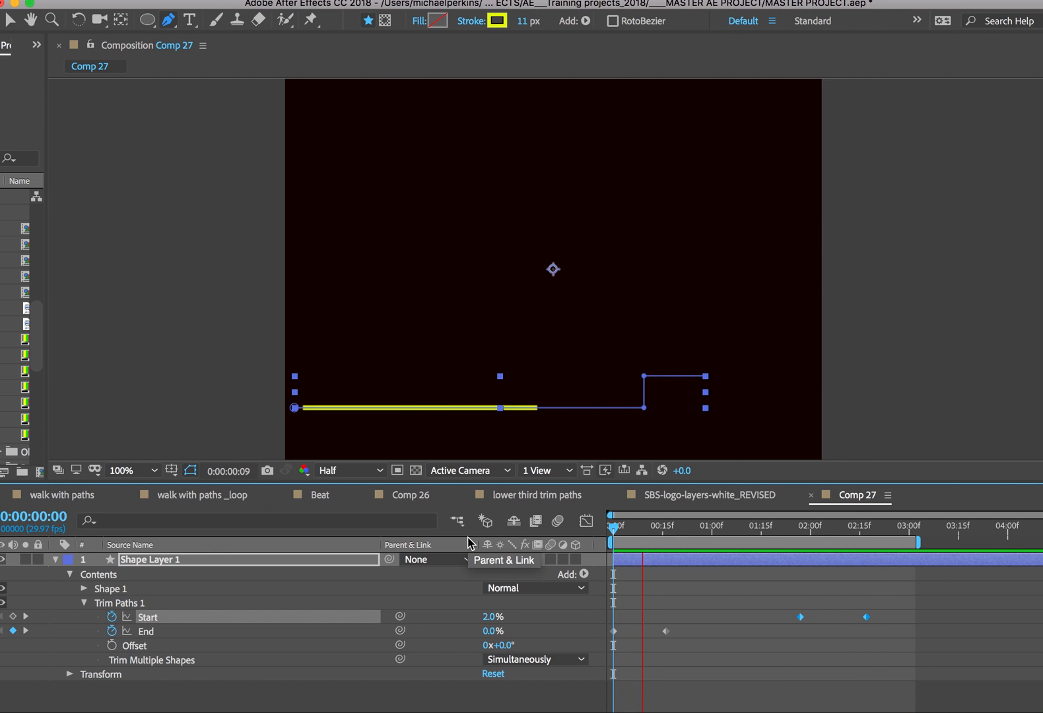
pyautogui.press('space')
# - With the line's layer collapsed and deselected, draw an ellipse at the end of the stepped line at 0:00:01:10
pyautogui.moveTo(652, 530)
pyautogui.mouseDown()
pyautogui.moveTo(639, 528)
pyautogui.moveTo(744, 532)
pyautogui.mouseUp()
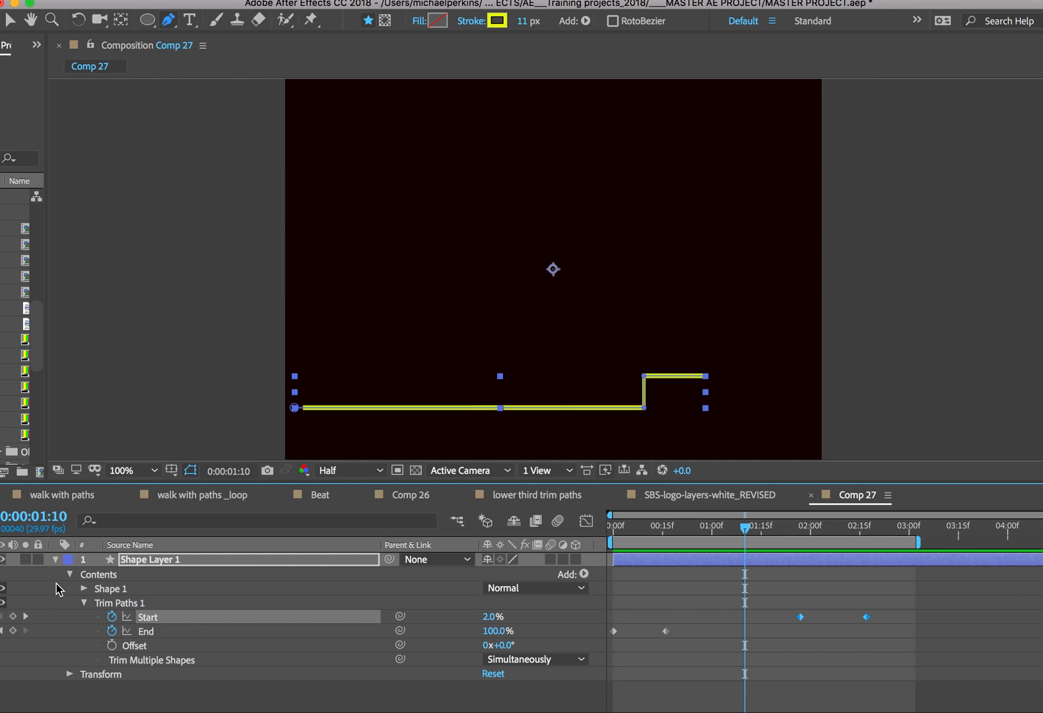
pyautogui.click(56, 560)
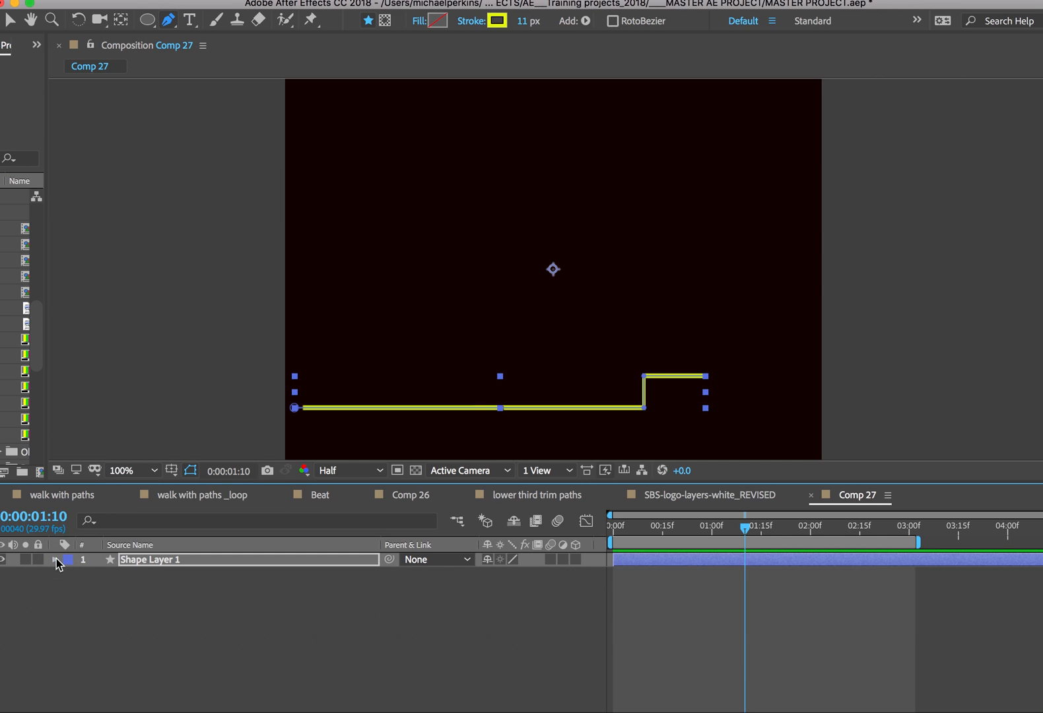
pyautogui.click(96, 608)
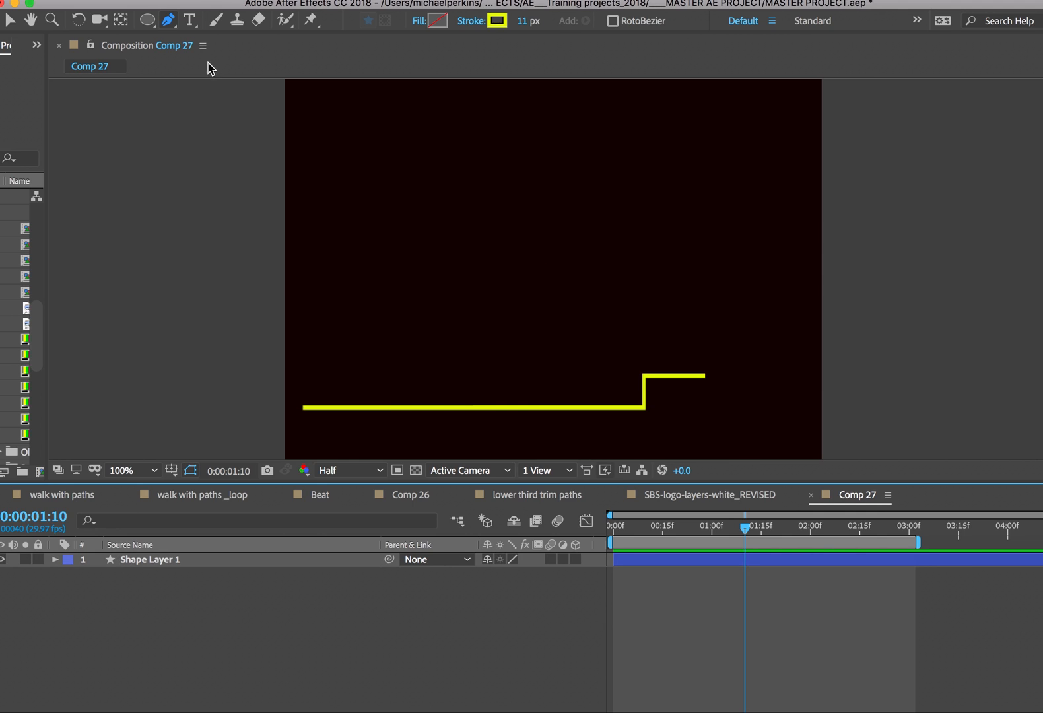
pyautogui.click(148, 22)
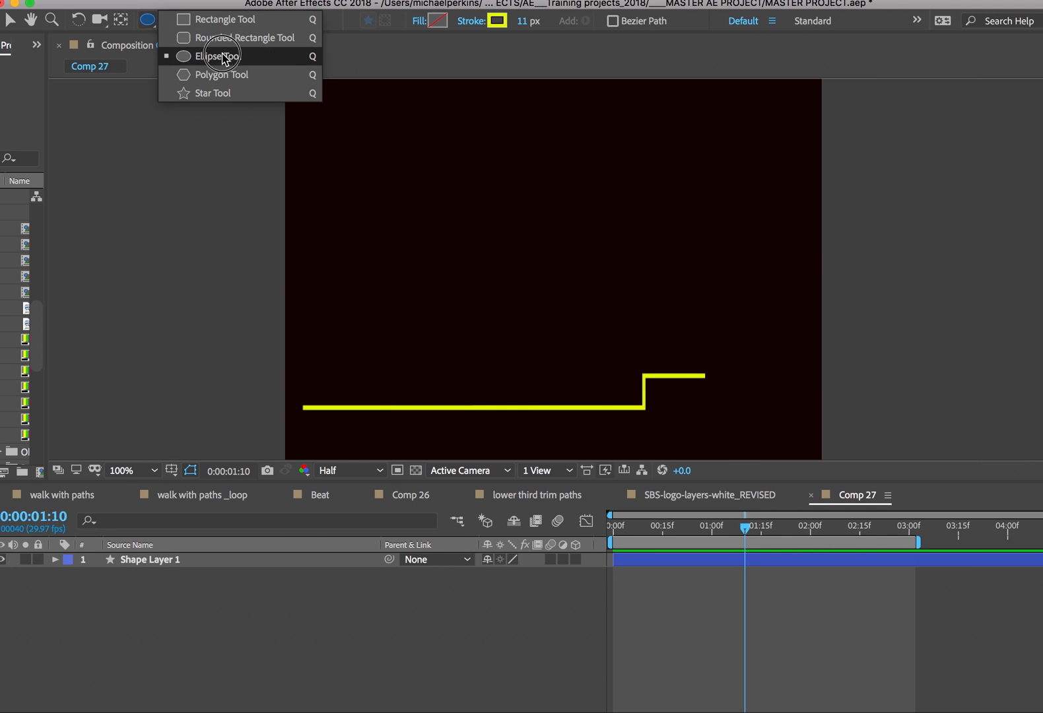
pyautogui.click(223, 62)
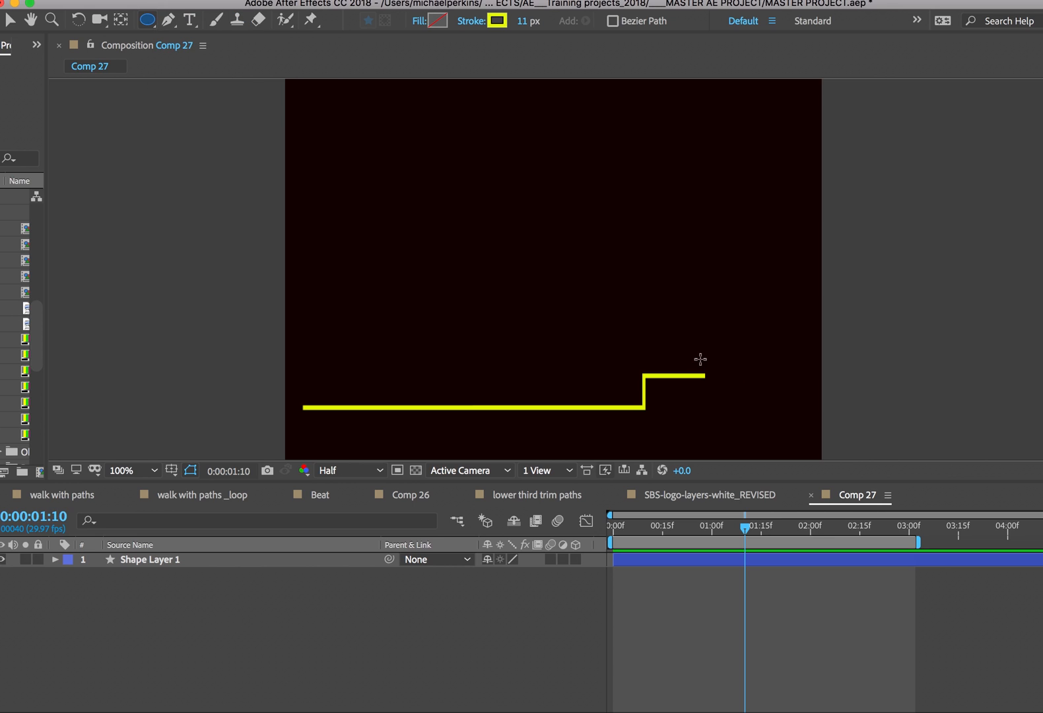
pyautogui.moveTo(707, 355); pyautogui.dragTo(789, 430)
pyautogui.click(789, 430)
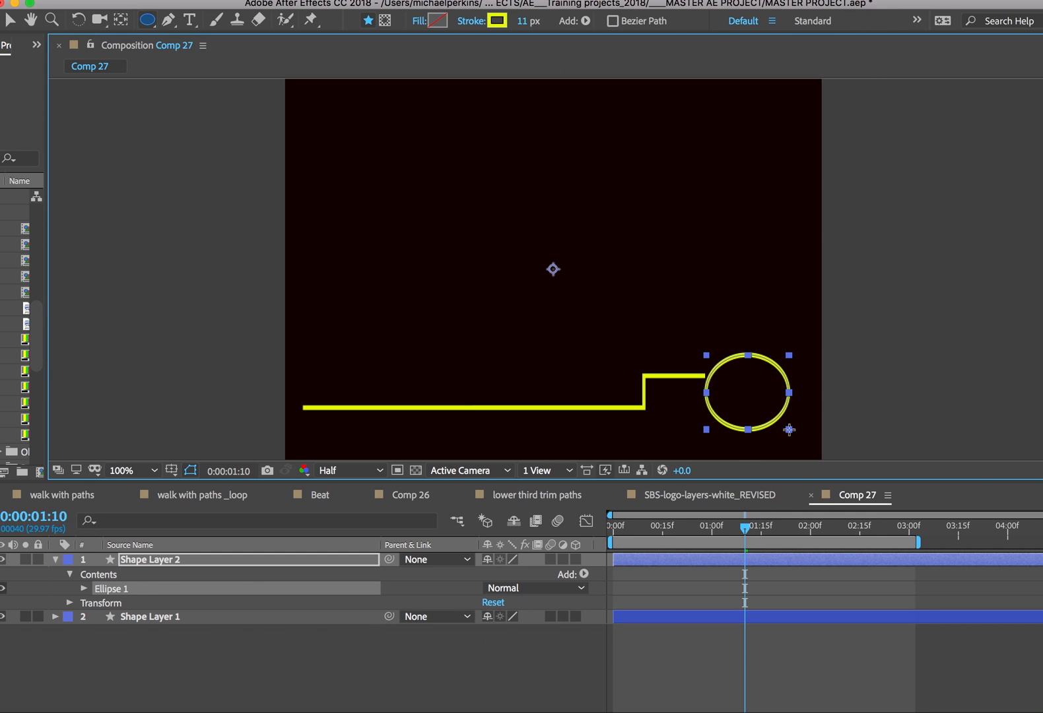
# - Nudge the ellipse slightly upward against the end of the stepped line, and deselect it
pyautogui.press('Up')
pyautogui.press('Up')
pyautogui.press('Up')
pyautogui.press('Up')
pyautogui.press('Up')
pyautogui.press('Up')
pyautogui.press('Up')
pyautogui.press('Up')
pyautogui.press('Up')
pyautogui.press('Up')
pyautogui.press('Up')
pyautogui.press('Up')
pyautogui.press('Up')
pyautogui.press('Up')
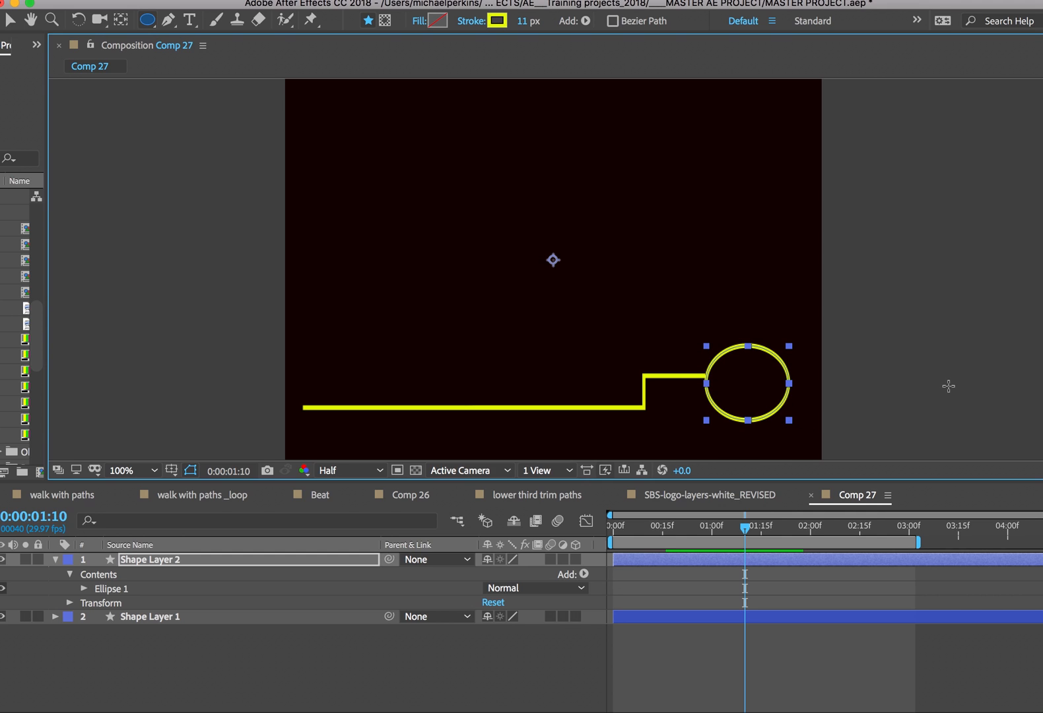
pyautogui.click(238, 681)
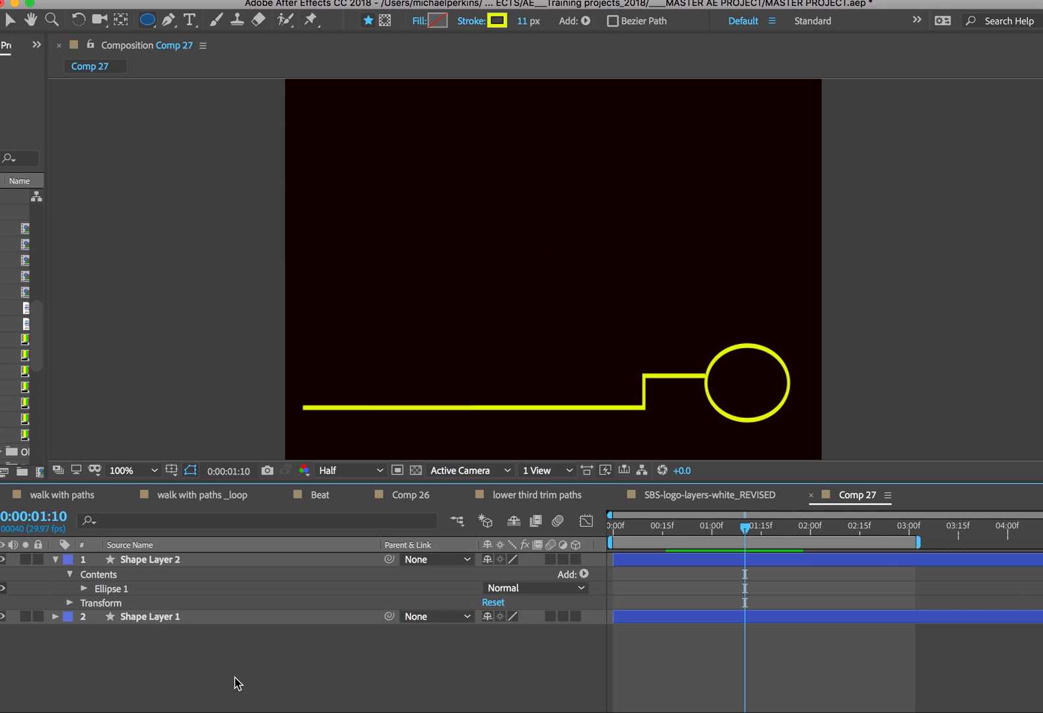
# - Move the current time to 0:00:00:17, add Trim Paths to the ellipse's shape layer, and expand its properties
pyautogui.click(53, 560)
pyautogui.click(198, 561)
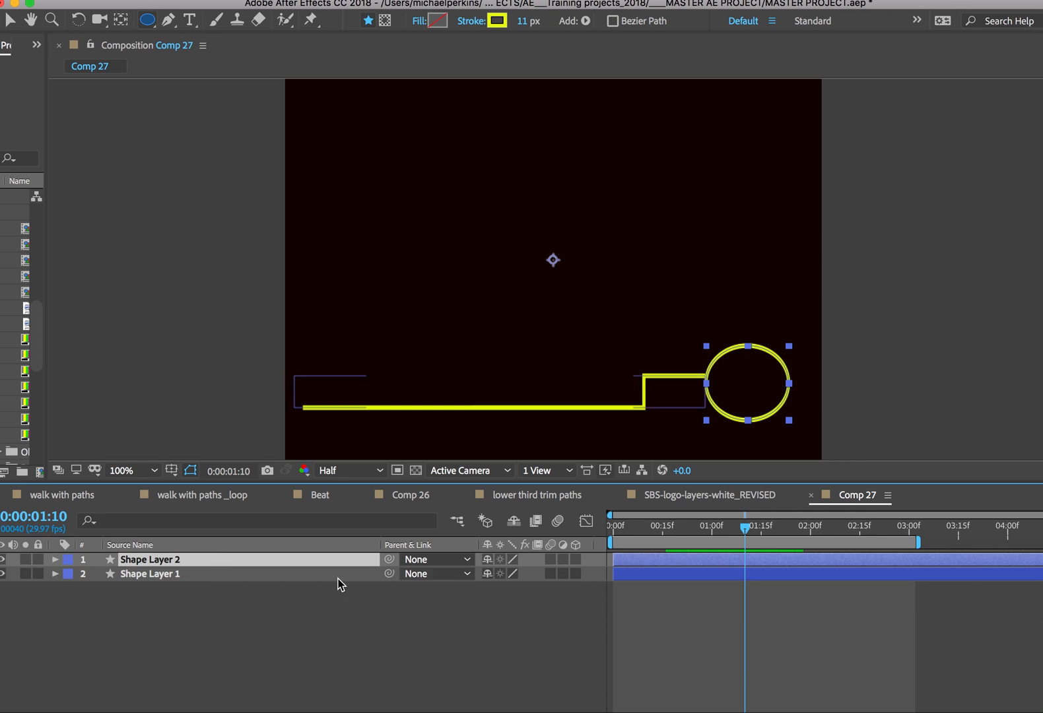
pyautogui.moveTo(745, 528); pyautogui.dragTo(668, 542)
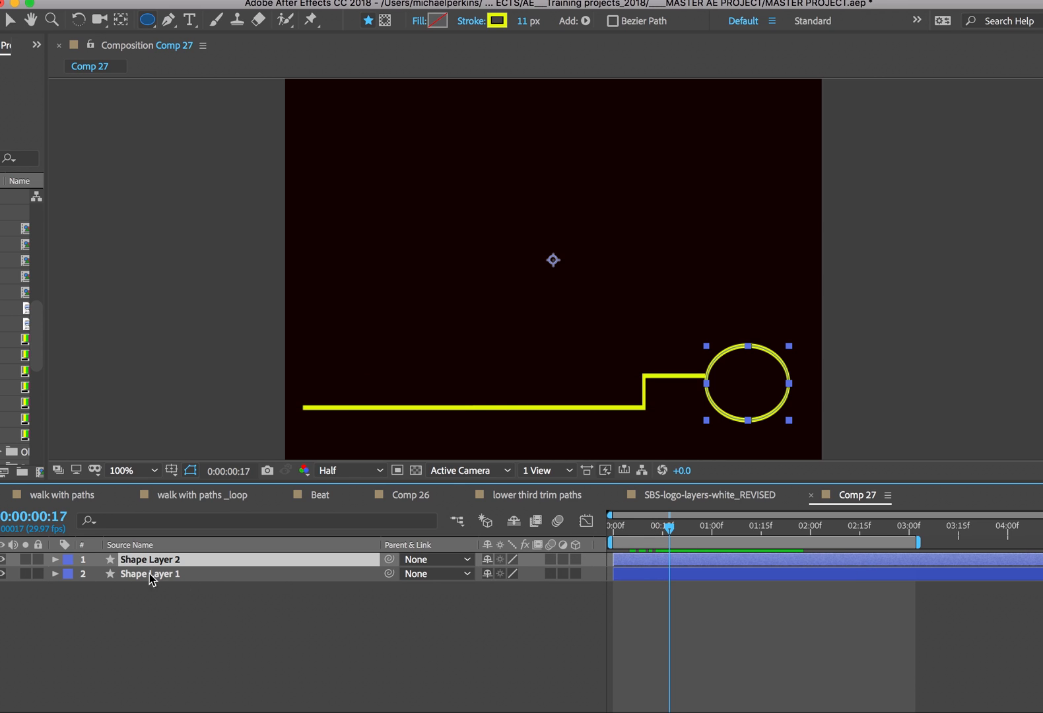
pyautogui.click(55, 560)
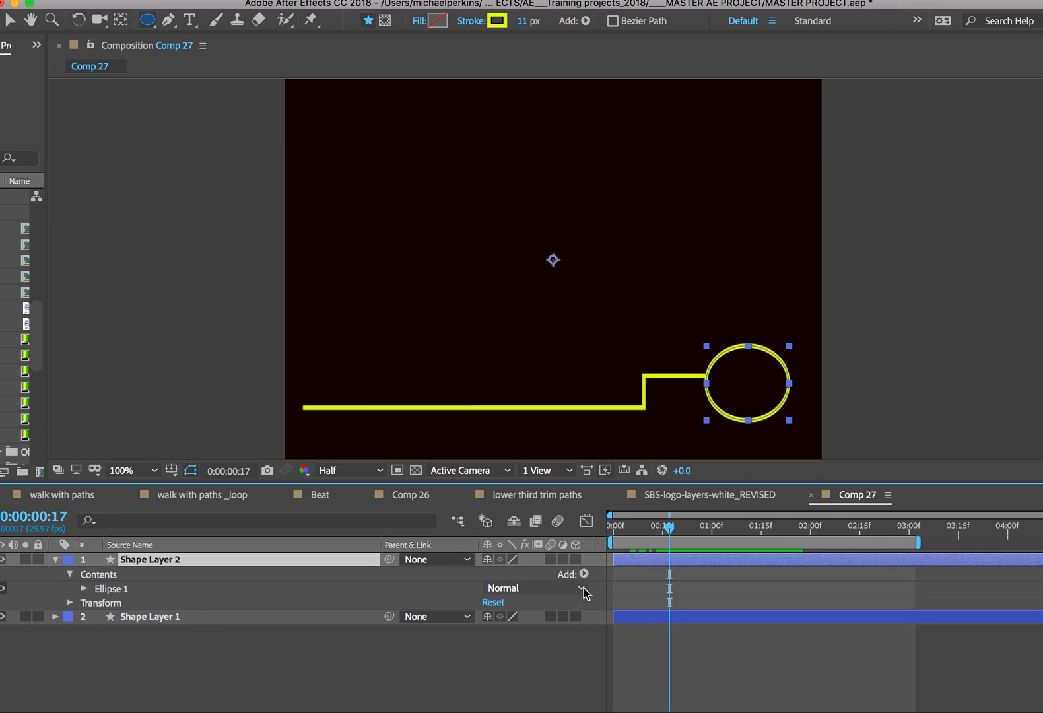
pyautogui.click(584, 576)
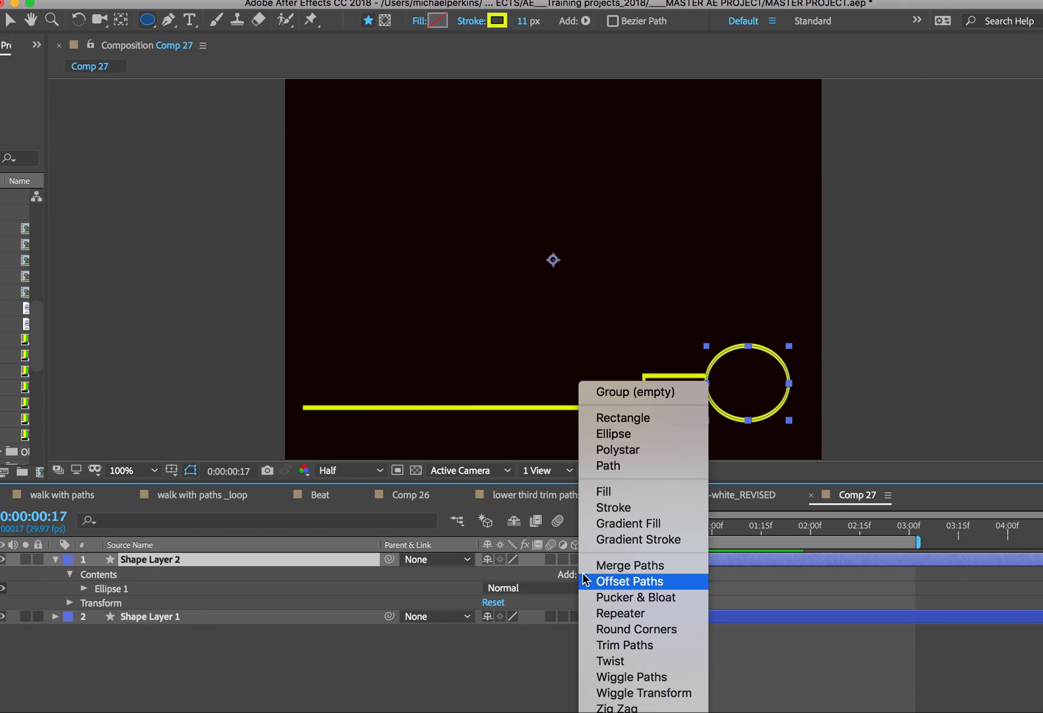
pyautogui.click(607, 646)
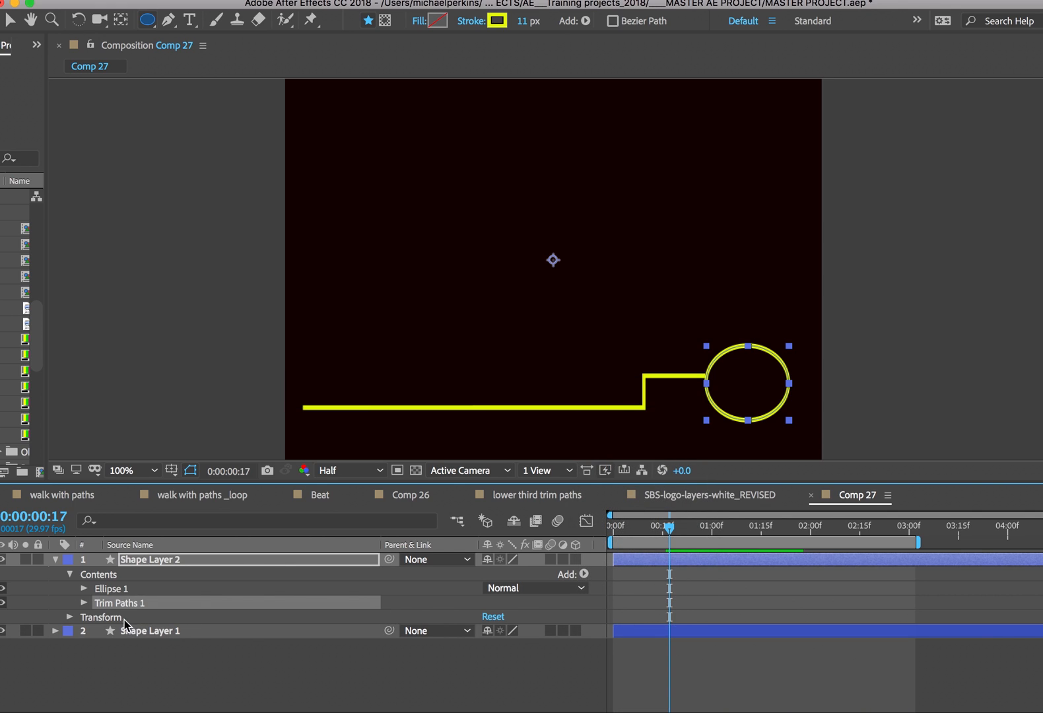
pyautogui.click(83, 603)
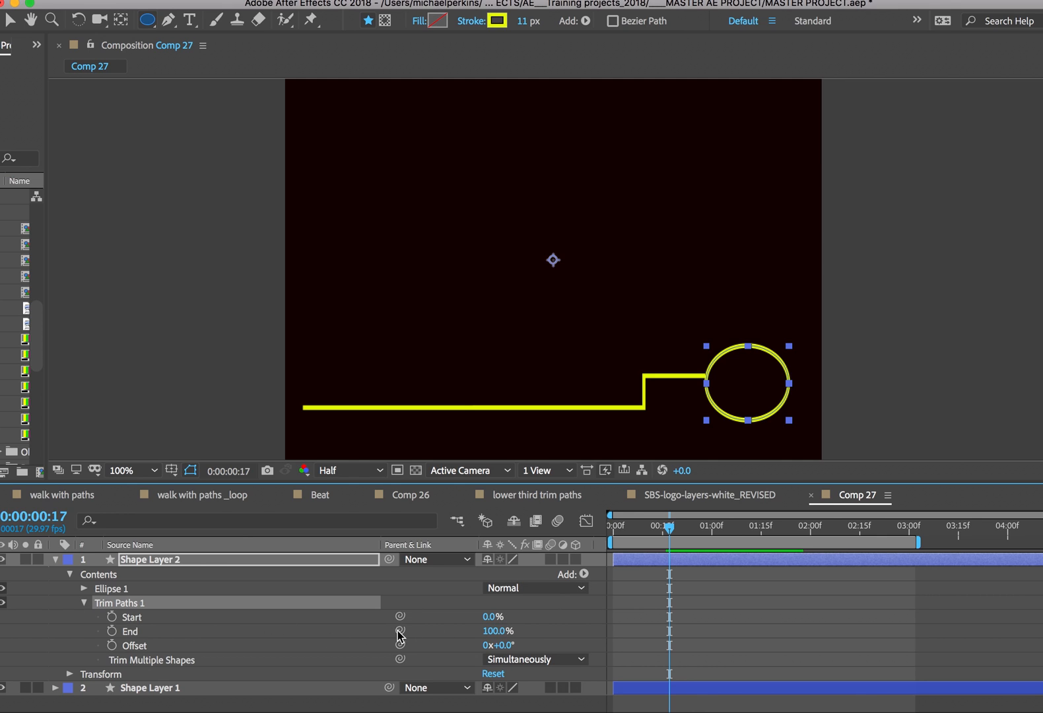
# - Keyframe the ellipse's Trim Paths End at 0% at 0:00:00:17 and at 100% at 0:00:01:02
pyautogui.moveTo(499, 639)
pyautogui.mouseDown()
pyautogui.moveTo(465, 630)
pyautogui.moveTo(414, 642)
pyautogui.mouseUp()
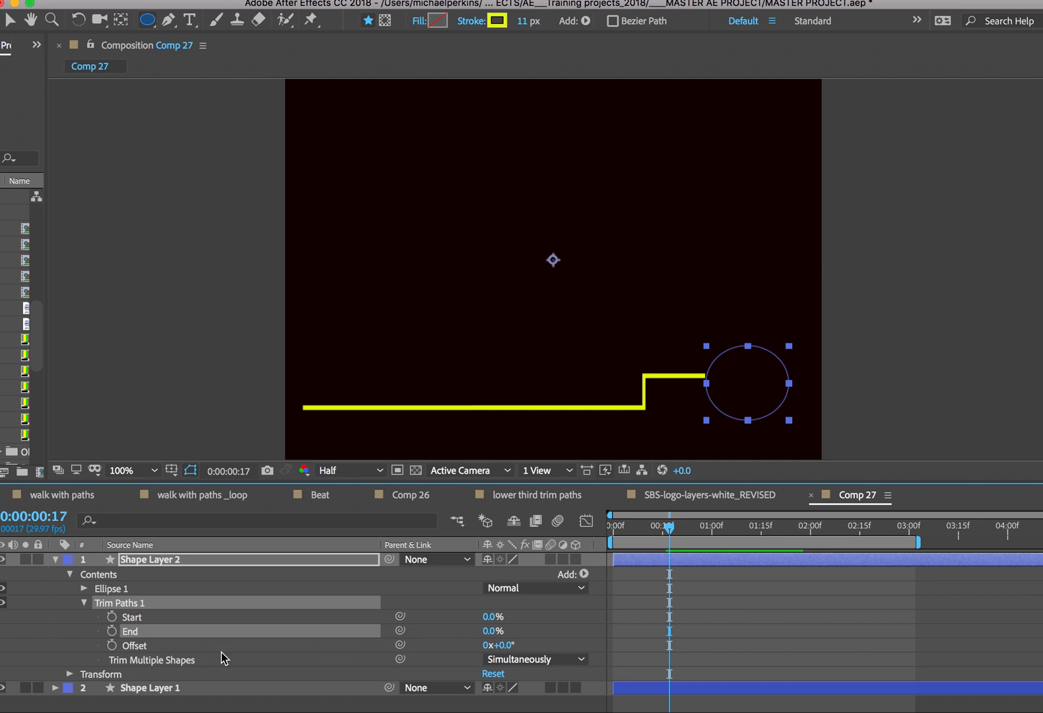
pyautogui.click(112, 631)
pyautogui.moveTo(671, 530); pyautogui.dragTo(722, 536)
pyautogui.moveTo(489, 636); pyautogui.dragTo(572, 627)
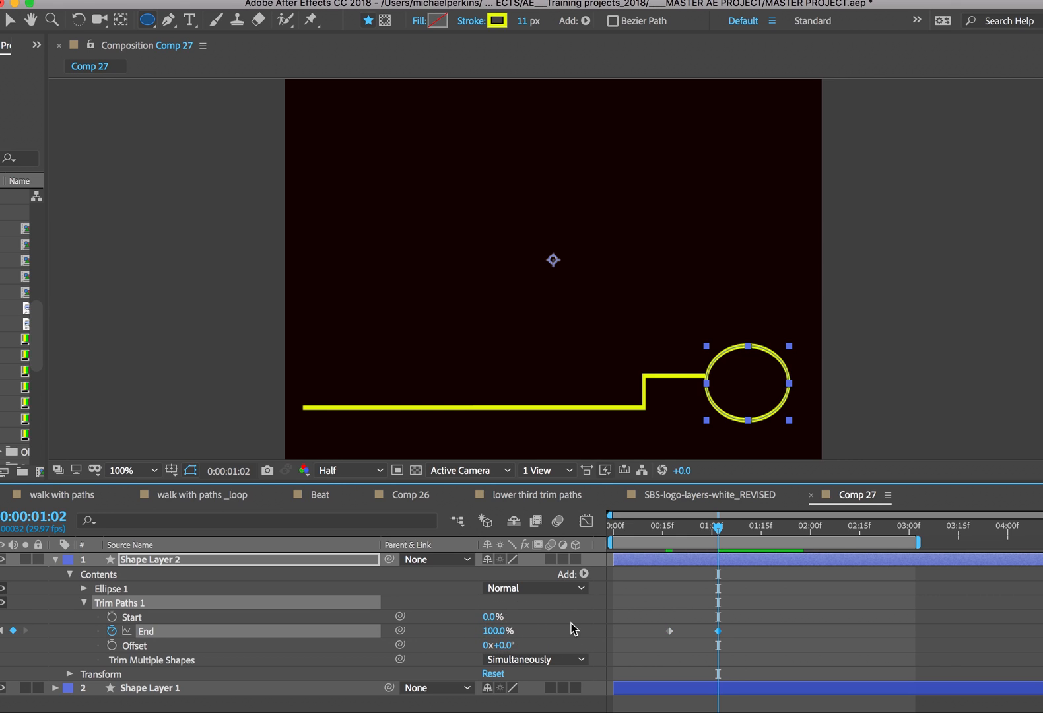
# - Keyframe the ellipse's Trim Paths Start at 0% at 0:00:02:16 and at 100% at 0:00:02:28
pyautogui.moveTo(715, 533)
pyautogui.mouseDown()
pyautogui.moveTo(633, 538)
pyautogui.moveTo(730, 543)
pyautogui.moveTo(796, 519)
pyautogui.moveTo(863, 513)
pyautogui.mouseUp()
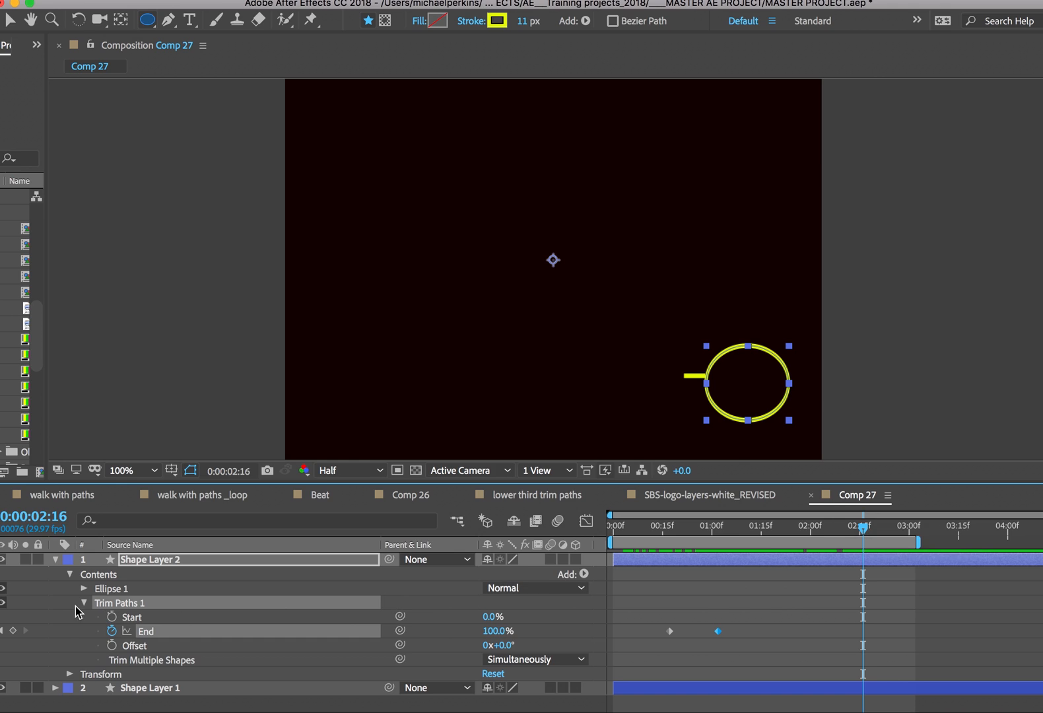
pyautogui.click(112, 617)
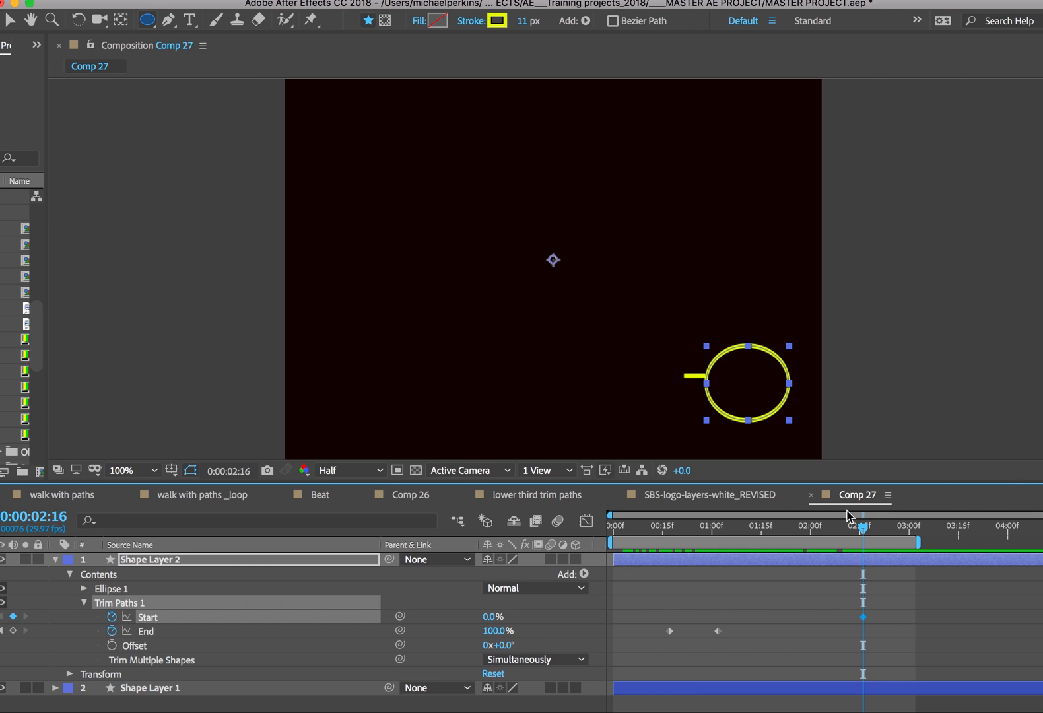
pyautogui.moveTo(863, 526); pyautogui.dragTo(903, 528)
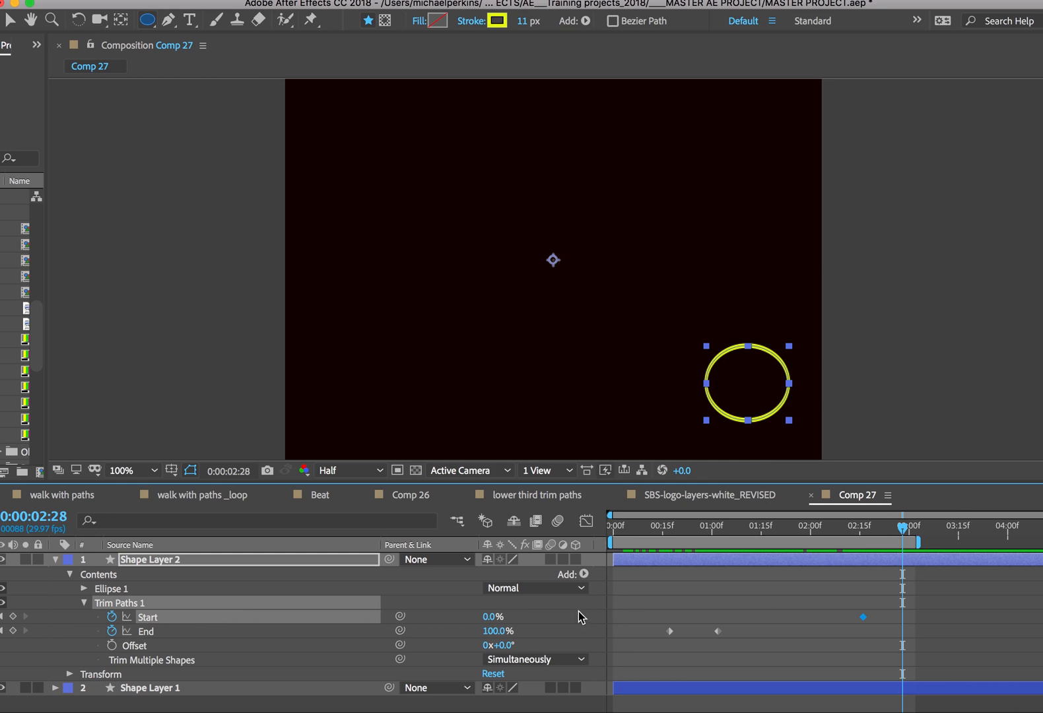
pyautogui.moveTo(488, 622); pyautogui.dragTo(570, 620)
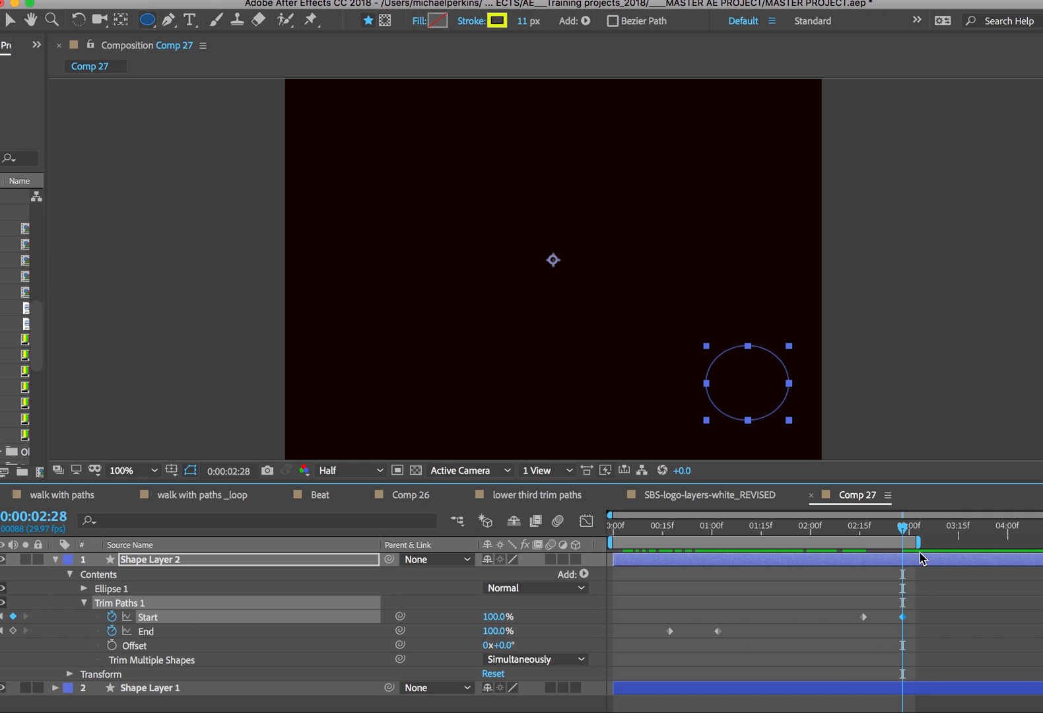
# - Extend the work area to about 0:00:03:21 and preview the combined line and ellipse animation
pyautogui.moveTo(919, 542); pyautogui.dragTo(983, 543)
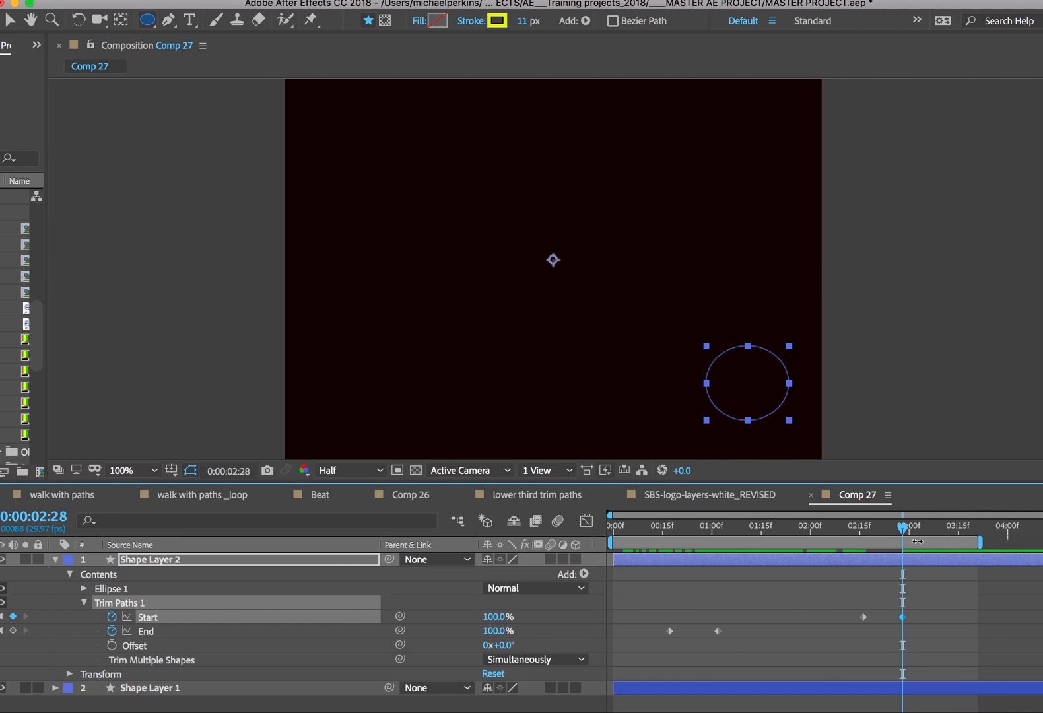
pyautogui.moveTo(906, 531); pyautogui.dragTo(613, 528)
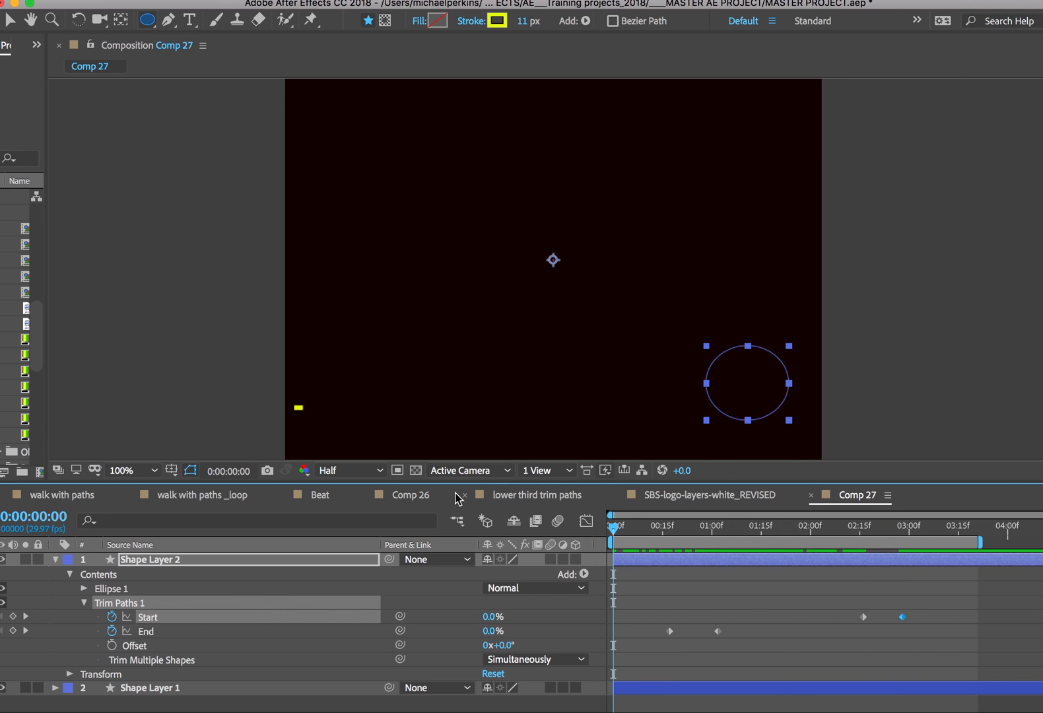
pyautogui.press('space')
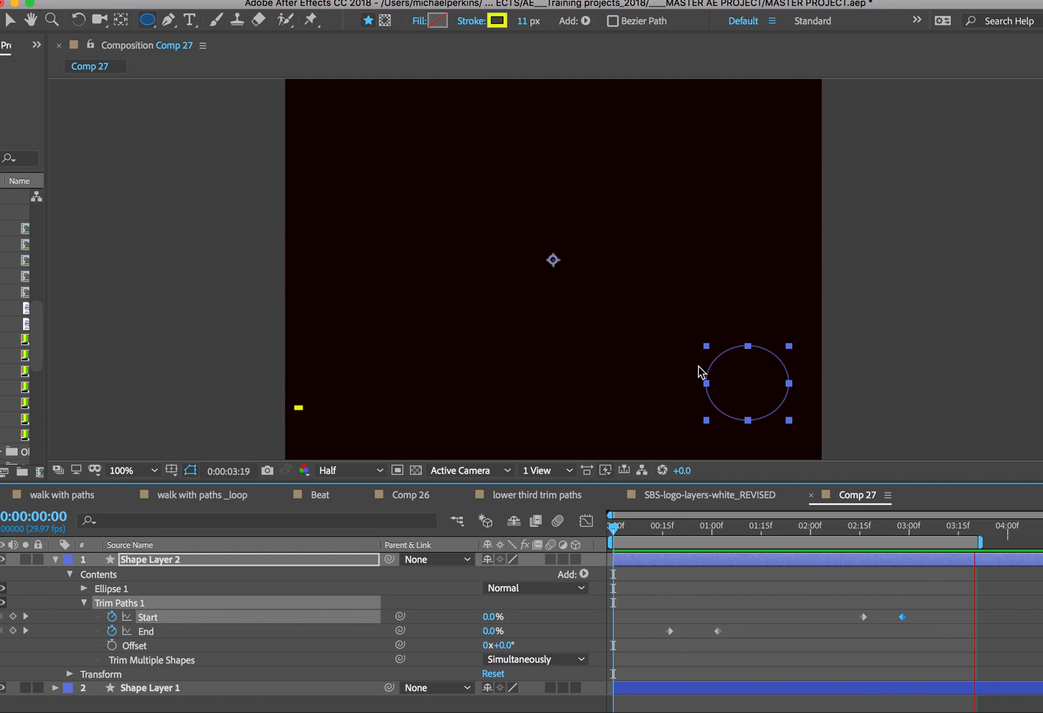
pyautogui.click(872, 355)
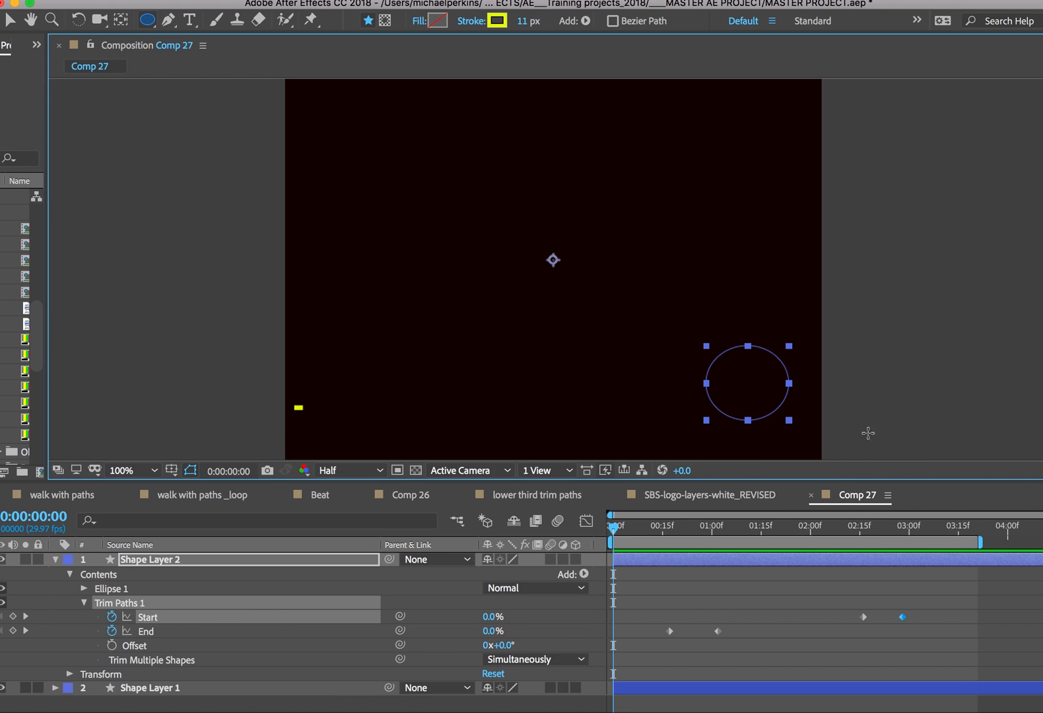
pyautogui.click(863, 533)
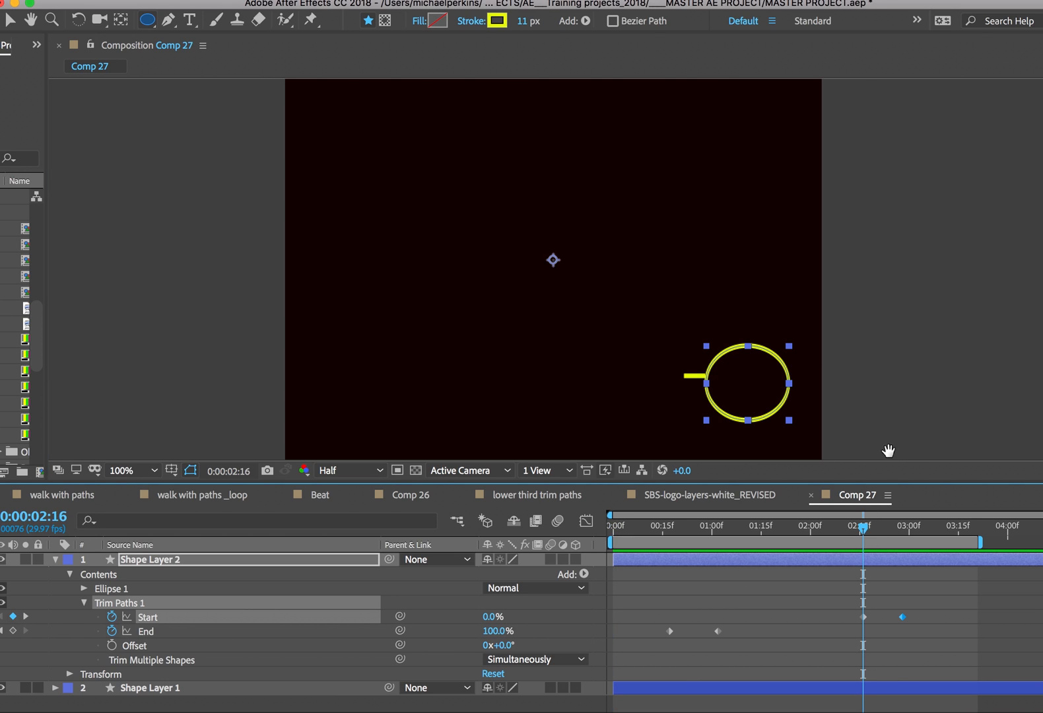
pyautogui.press('space')
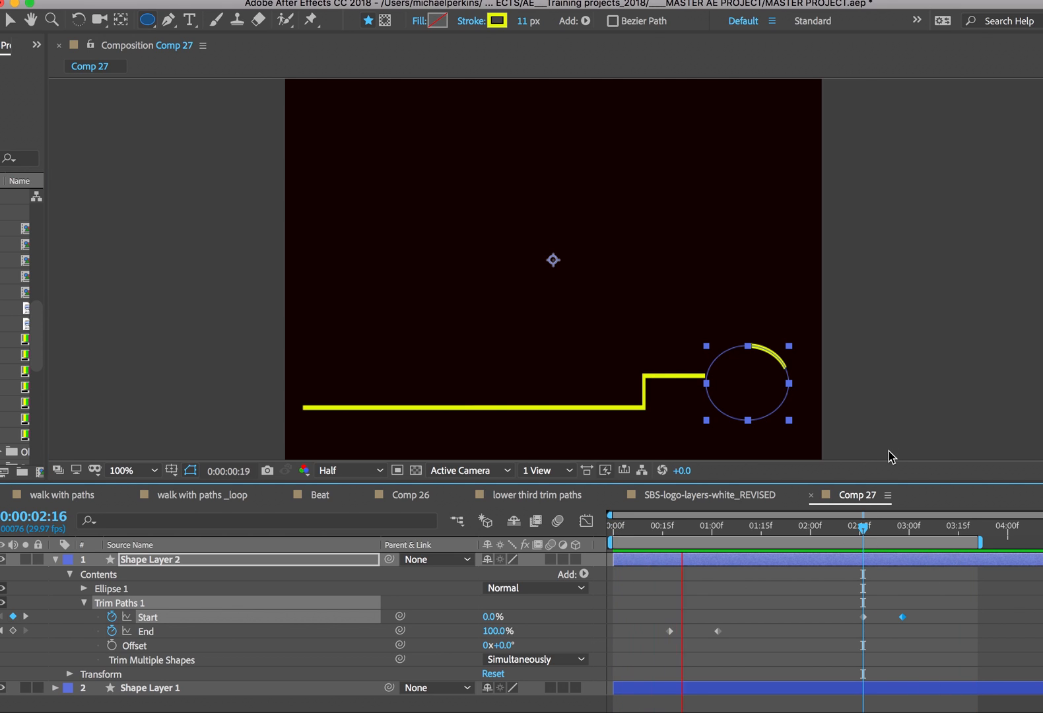